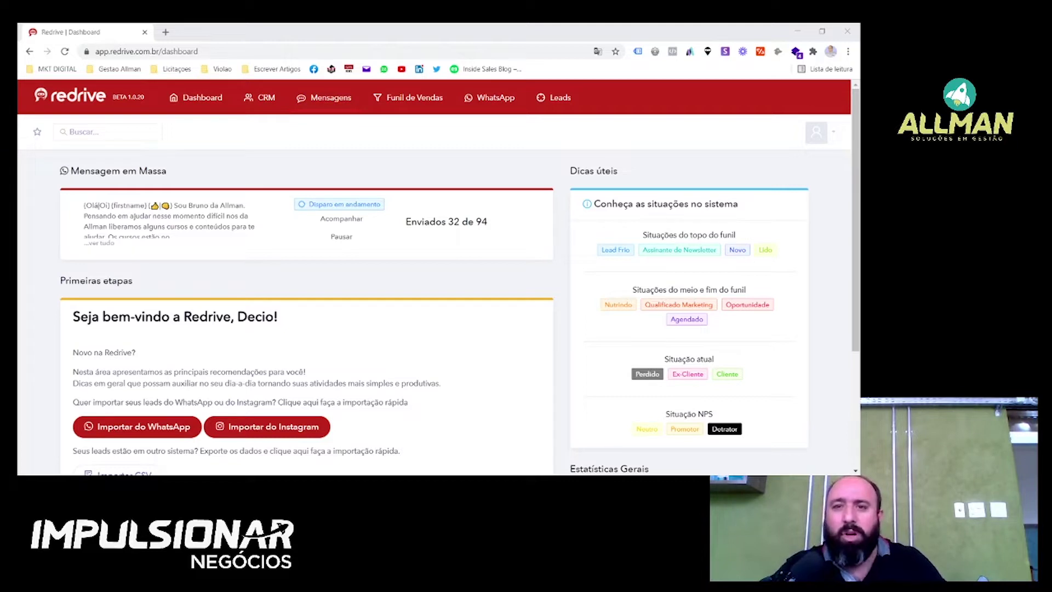
Open the Leads > Grupos do WhatsApp import page and browse the groups.
click(554, 98)
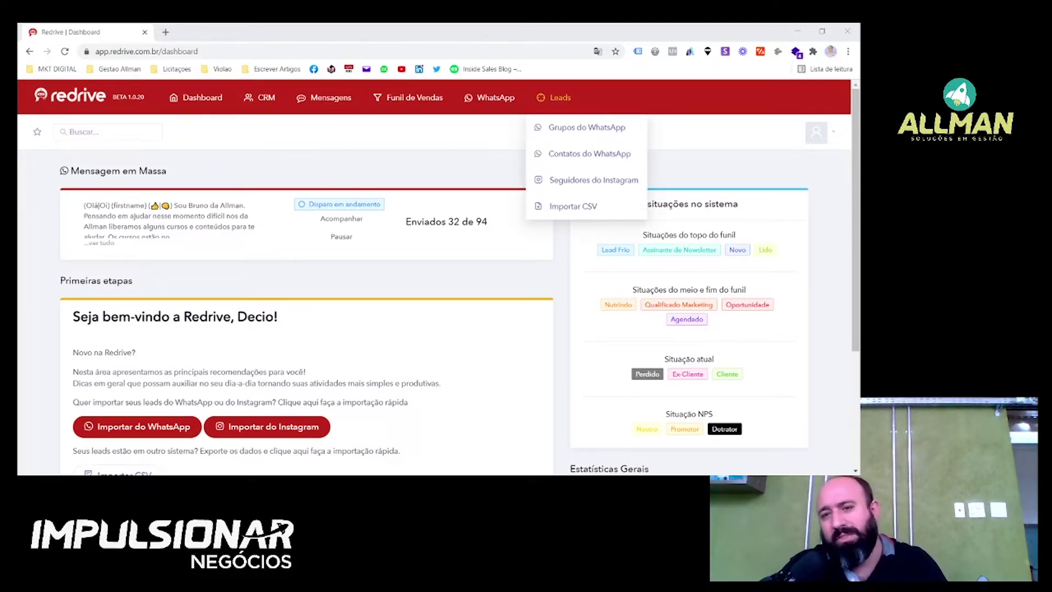
click(587, 128)
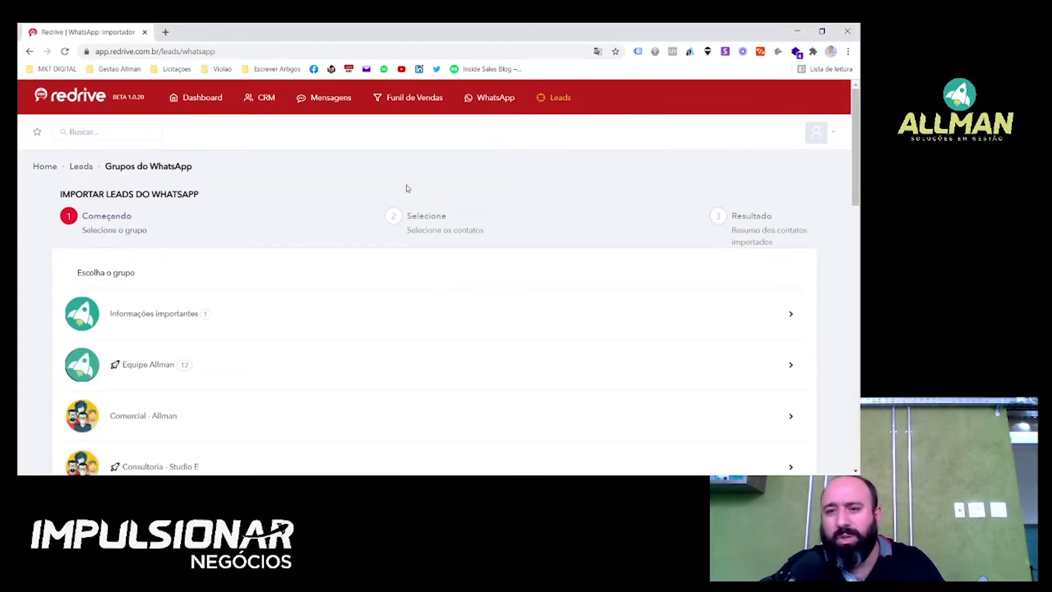
scroll(517, 286, down, 15)
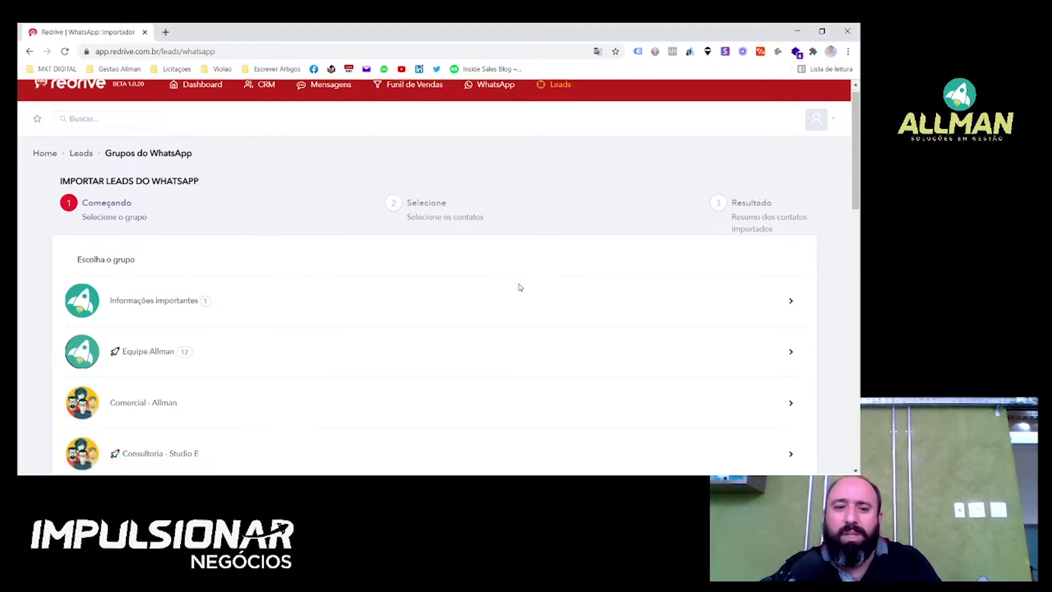
scroll(275, 292, up, 15)
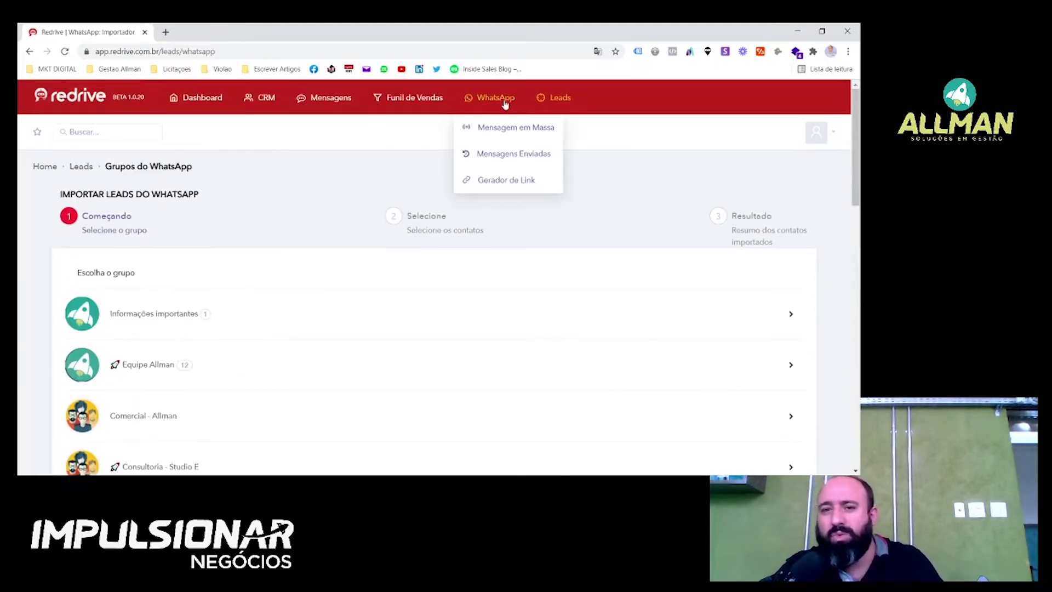
Switch to Contatos do WhatsApp to see the contacts and phone numbers available for import.
mouse_move(563, 100)
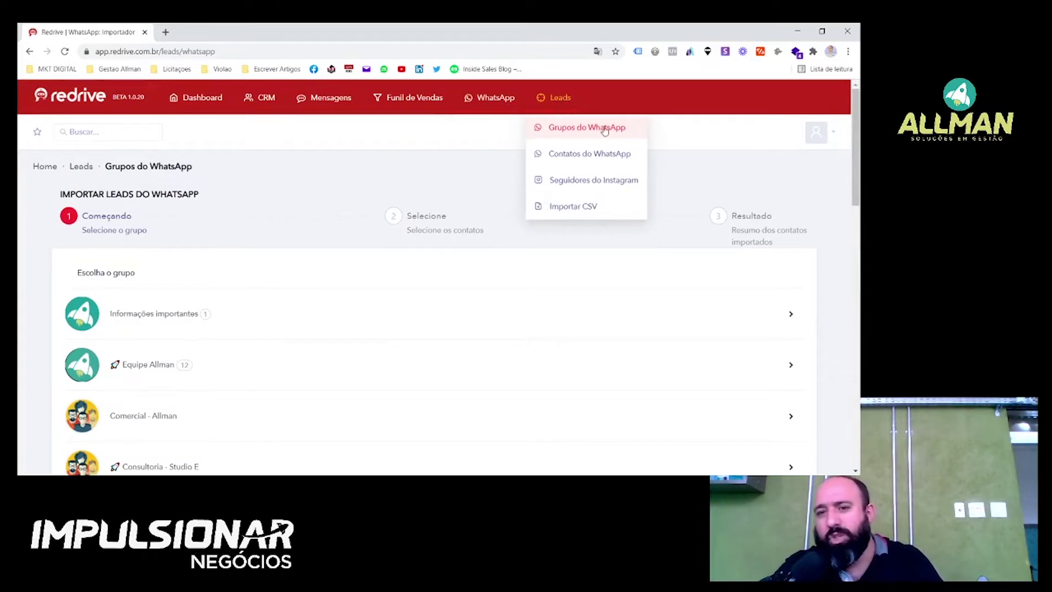
click(575, 157)
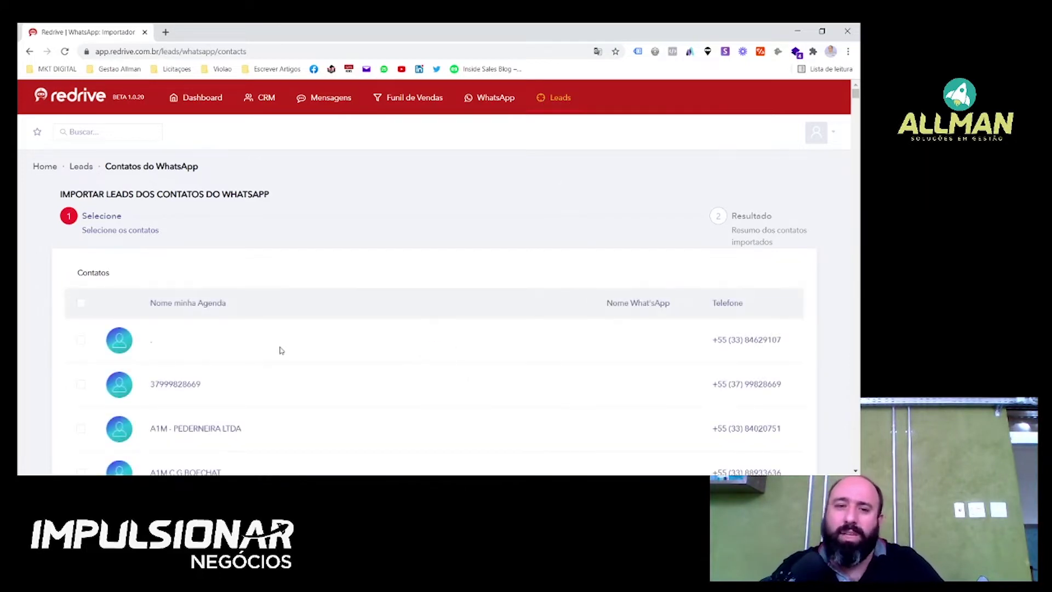
scroll(176, 338, down, 2)
scroll(137, 323, up, 2)
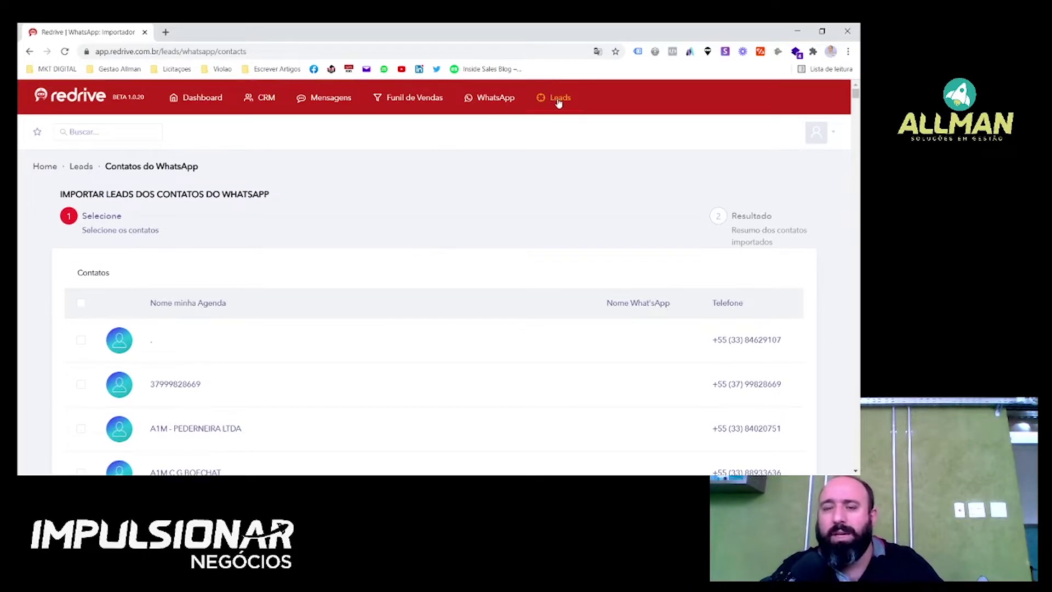
mouse_move(559, 105)
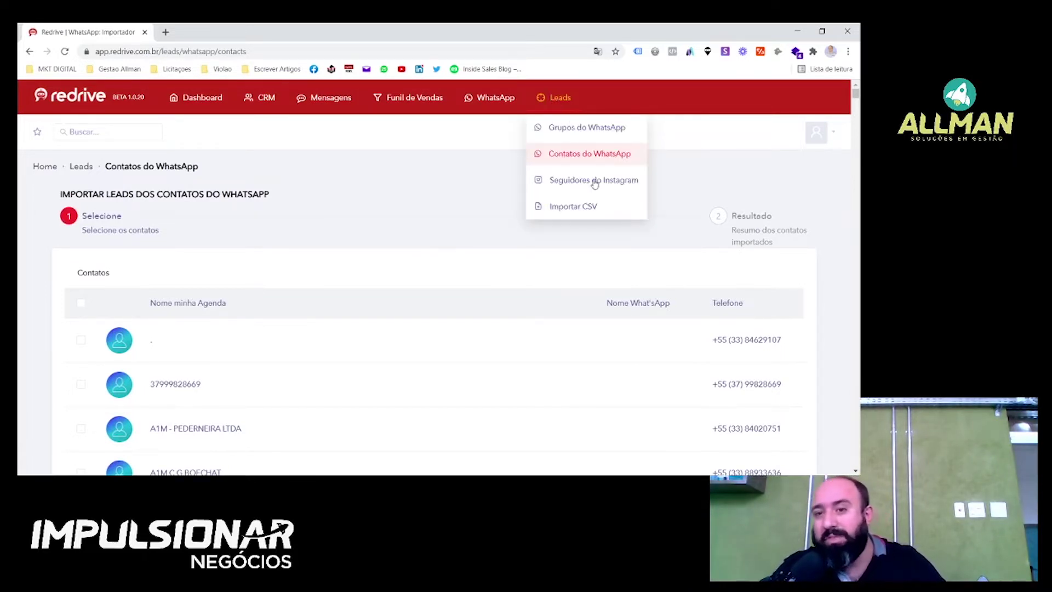
Open the Seguidores do Instagram import and accept allmanconsultoria as the source profile.
click(590, 187)
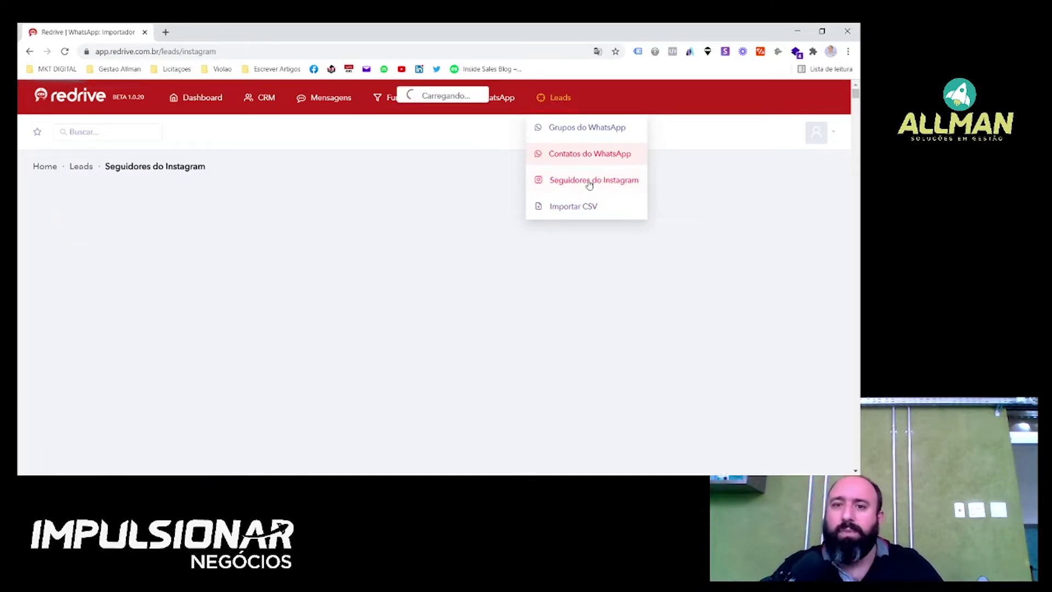
scroll(584, 214, down, 2)
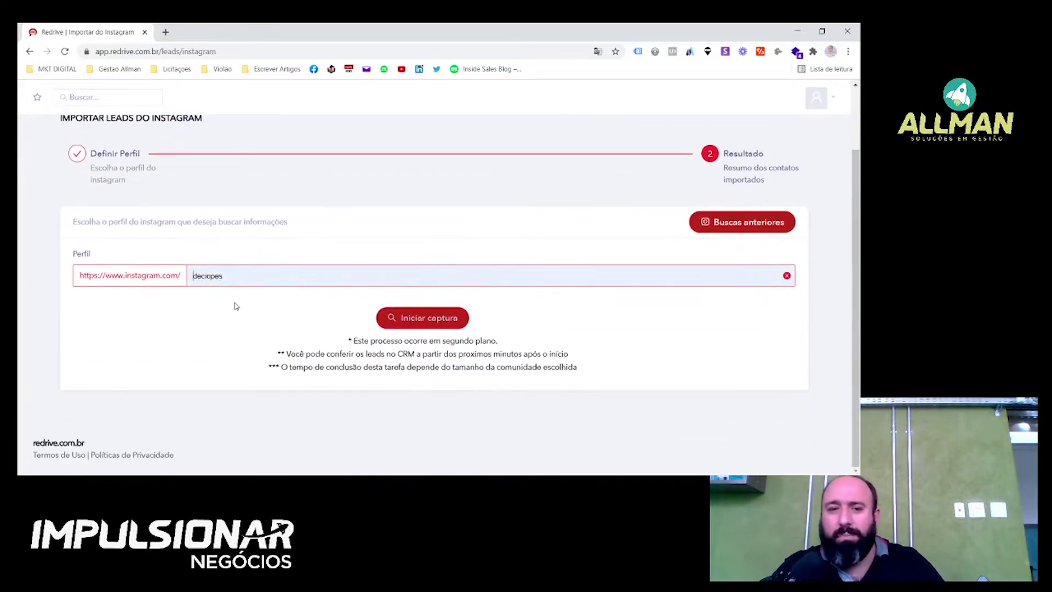
click(228, 328)
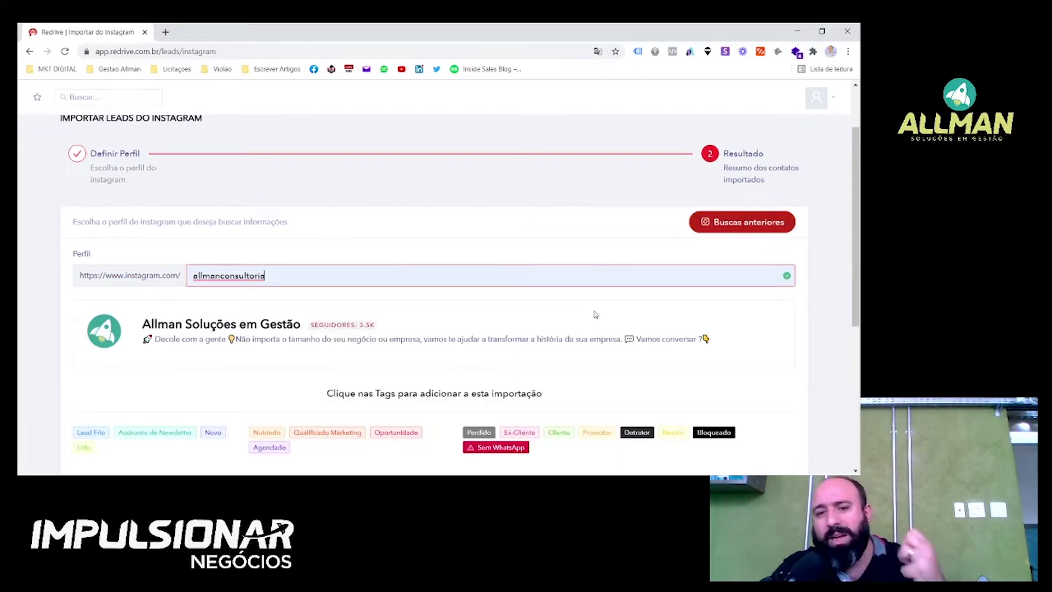
Review the 3.5K-follower profile card and the Instagram and allmanconsultoria tags above Iniciar captura.
scroll(609, 290, down, 1)
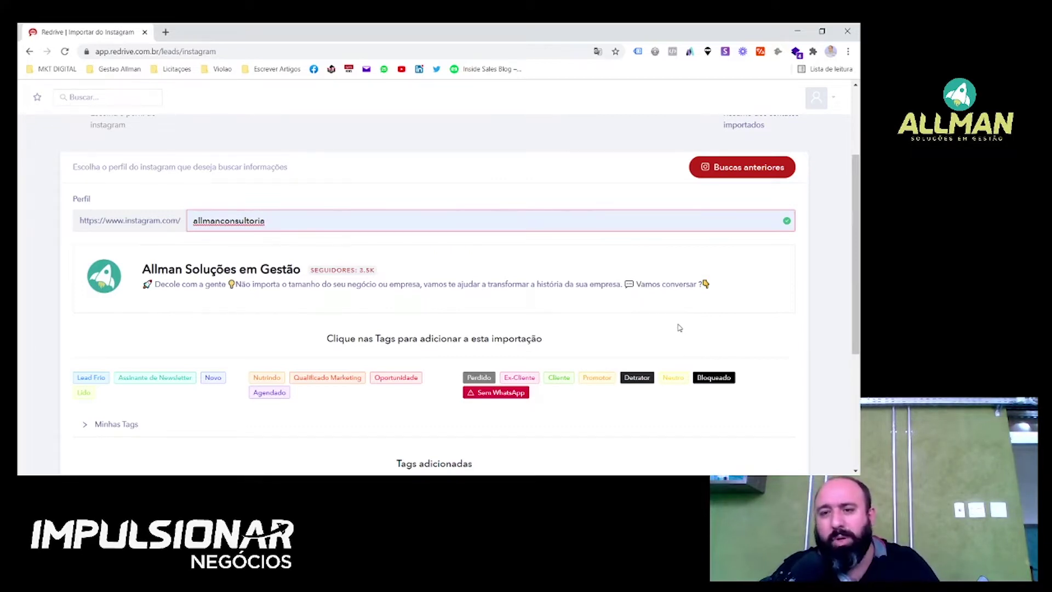
scroll(702, 302, down, 1)
scroll(705, 299, up, 1)
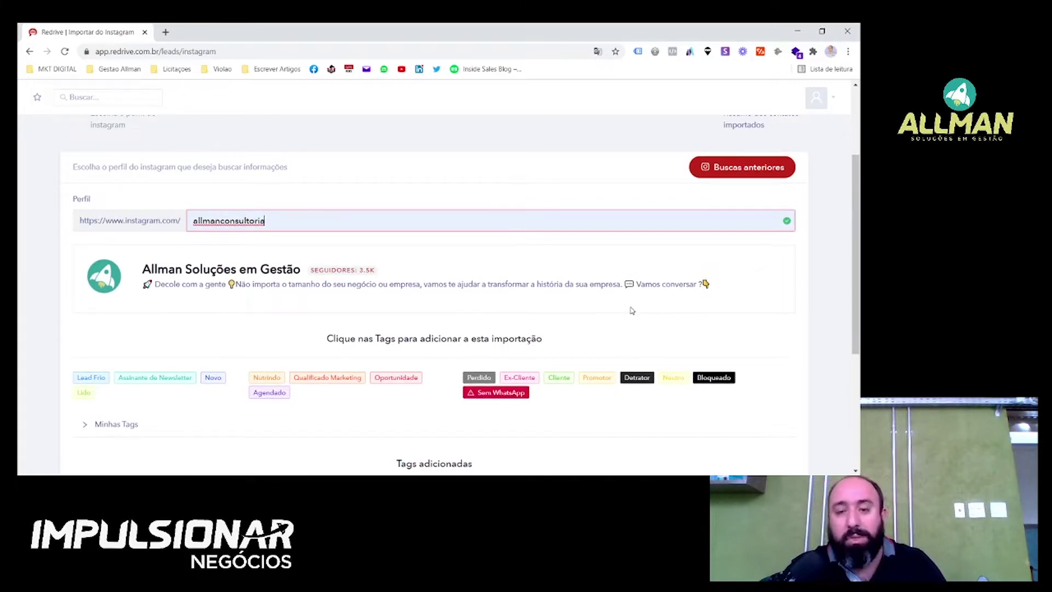
scroll(609, 310, down, 3)
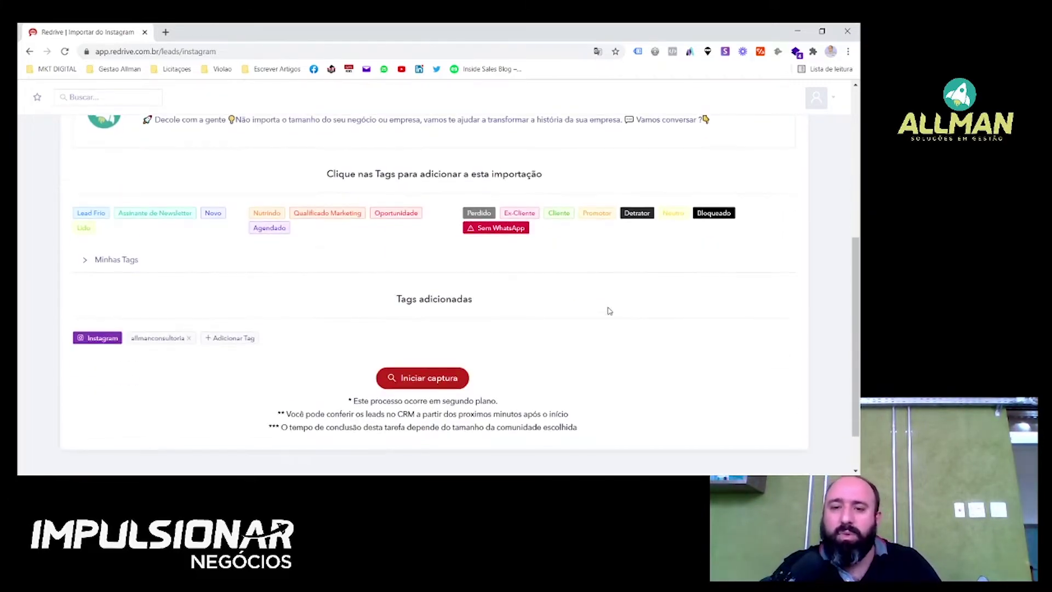
scroll(383, 285, up, 2)
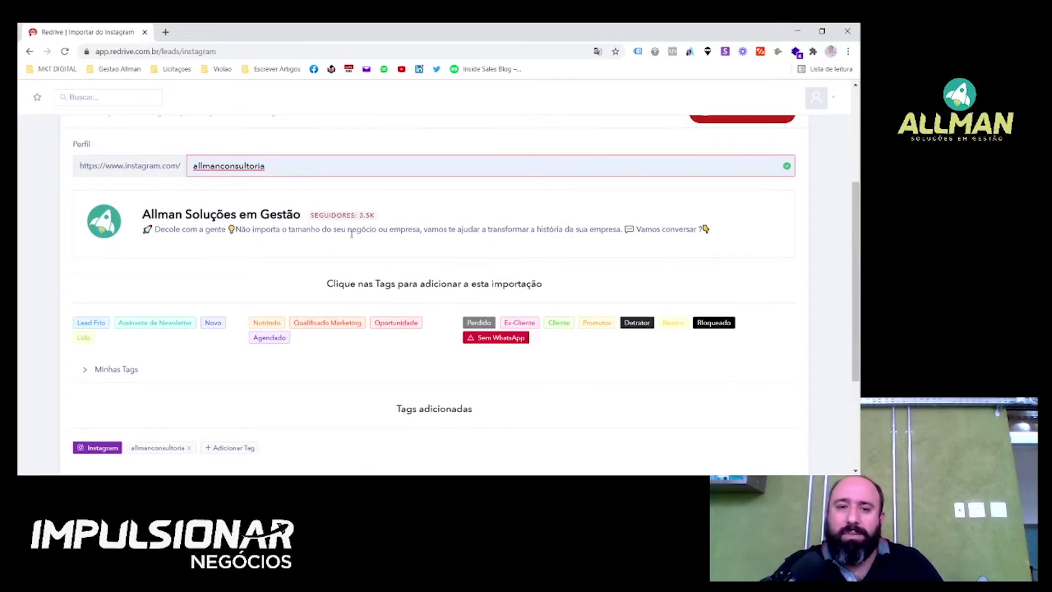
scroll(404, 239, down, 3)
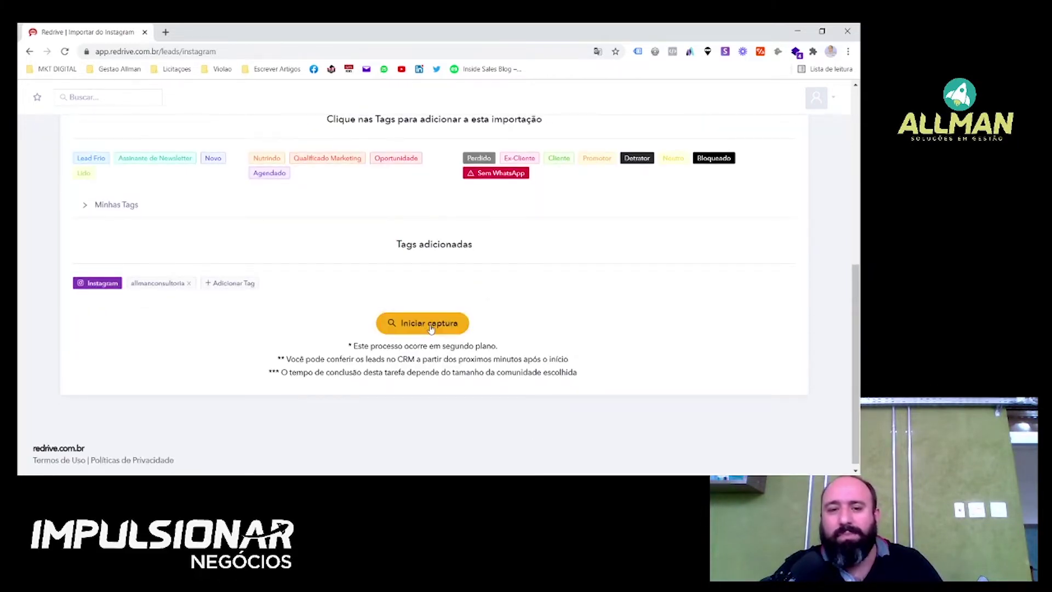
scroll(503, 350, up, 2)
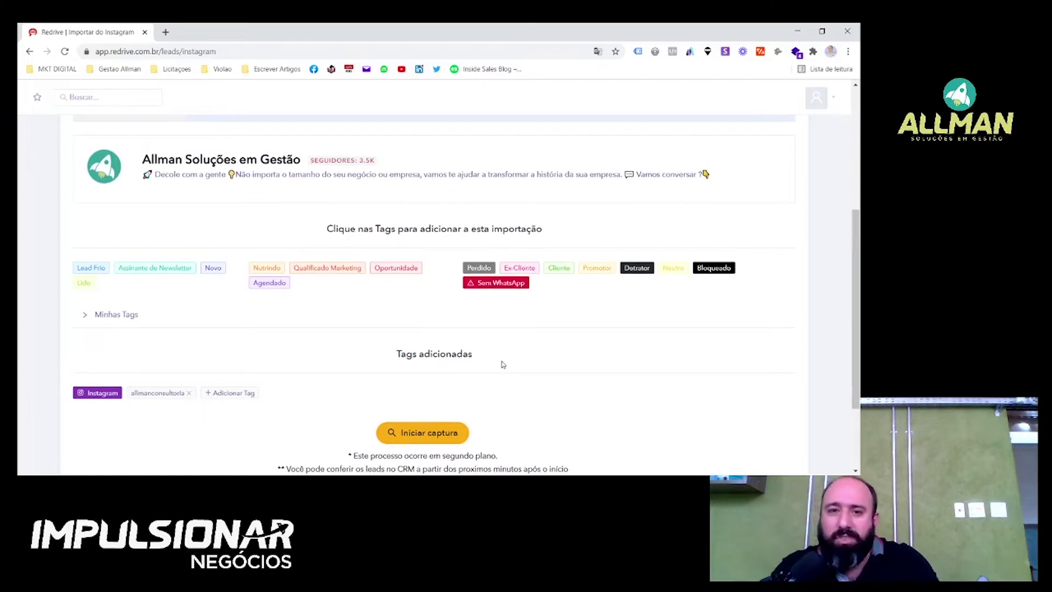
scroll(504, 364, up, 2)
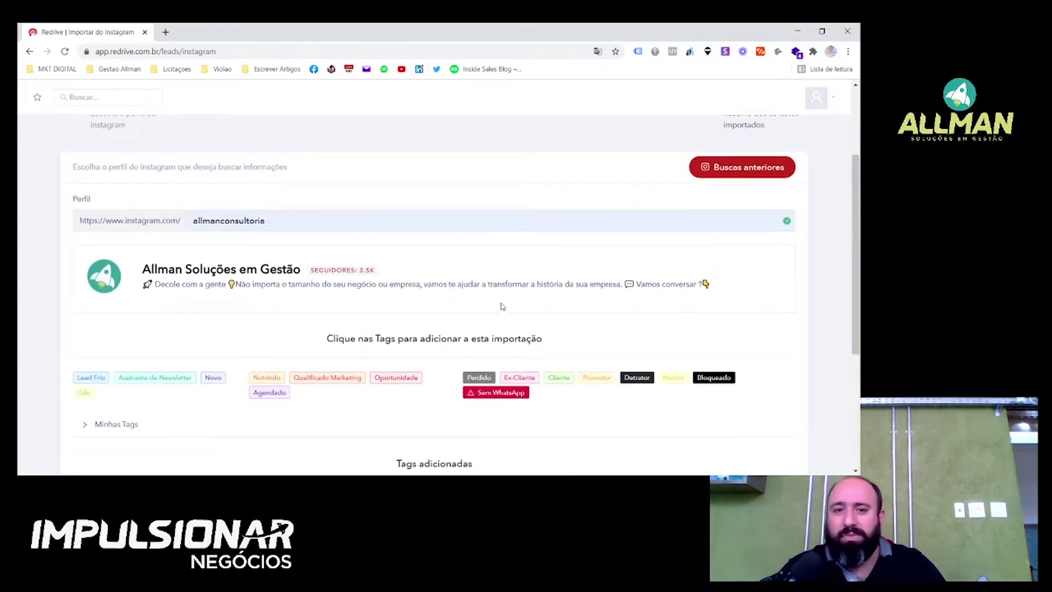
scroll(503, 306, down, 1)
scroll(522, 321, down, 2)
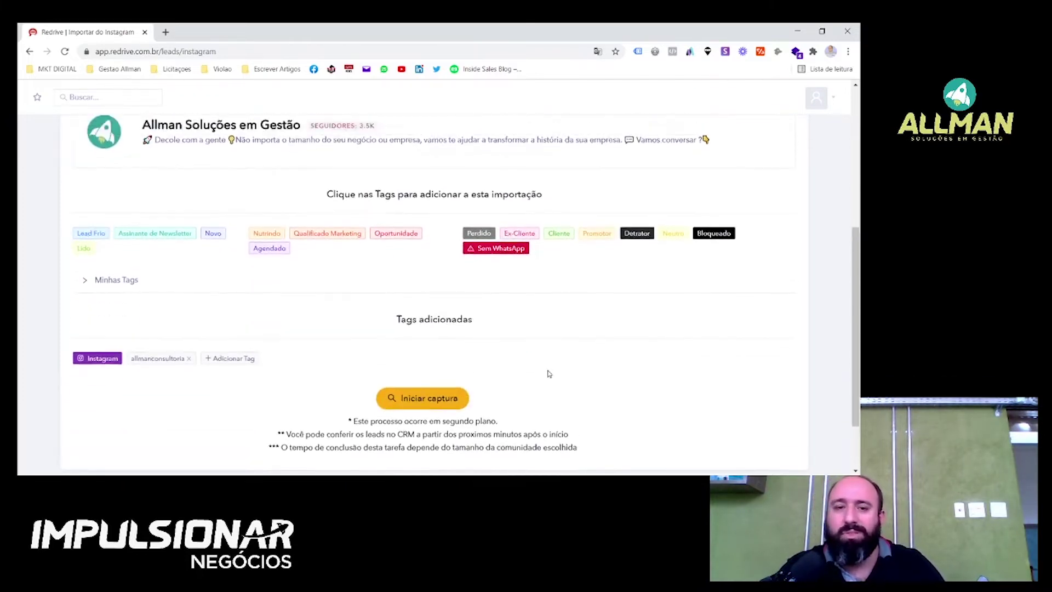
scroll(550, 374, up, 3)
scroll(471, 302, up, 3)
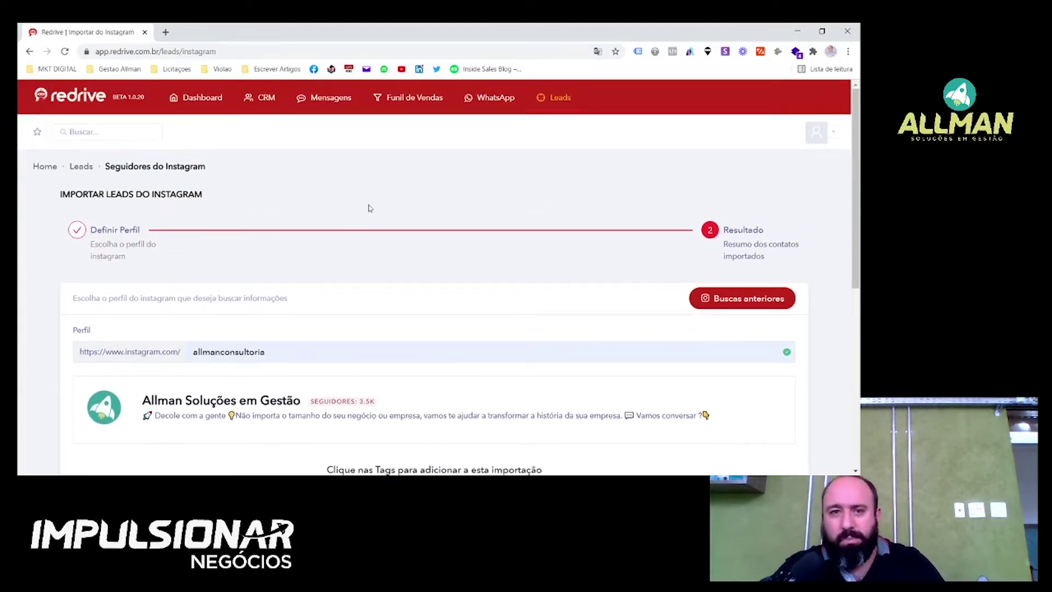
From the Dashboard, start a new WhatsApp Mensagem em Massa.
click(204, 101)
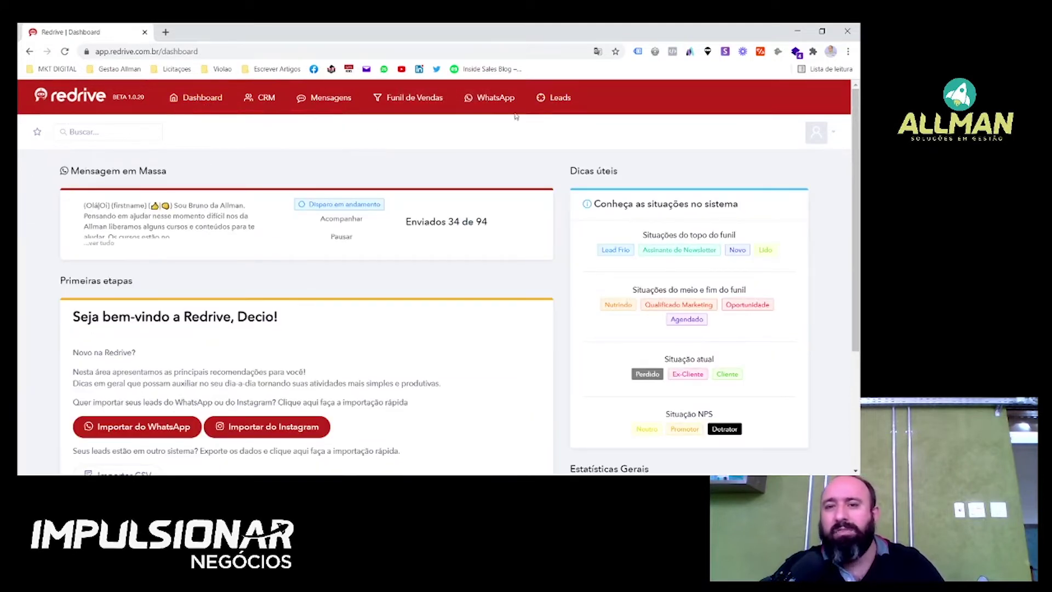
click(493, 99)
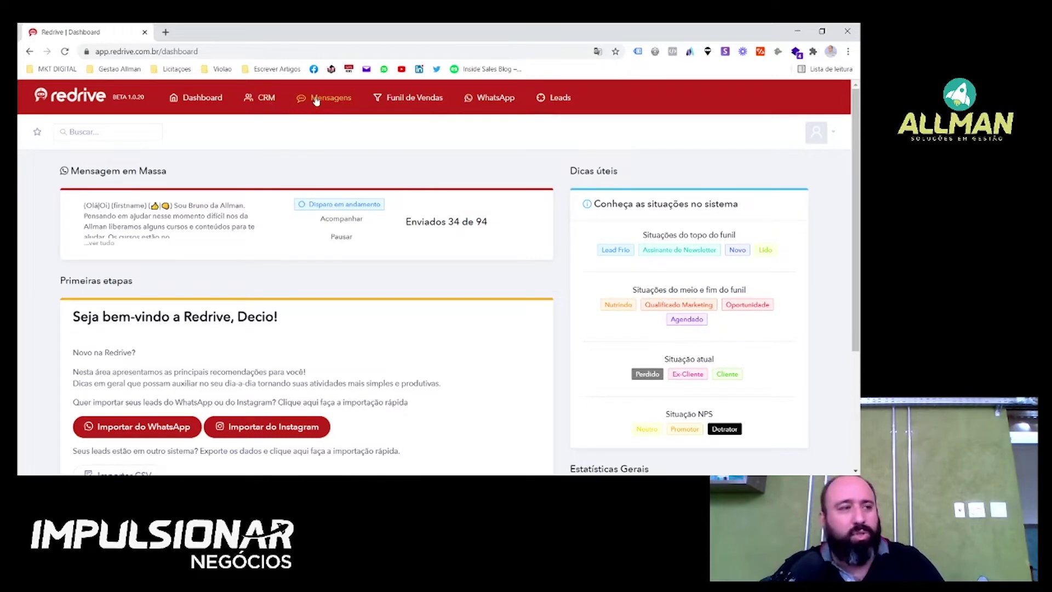
mouse_move(493, 97)
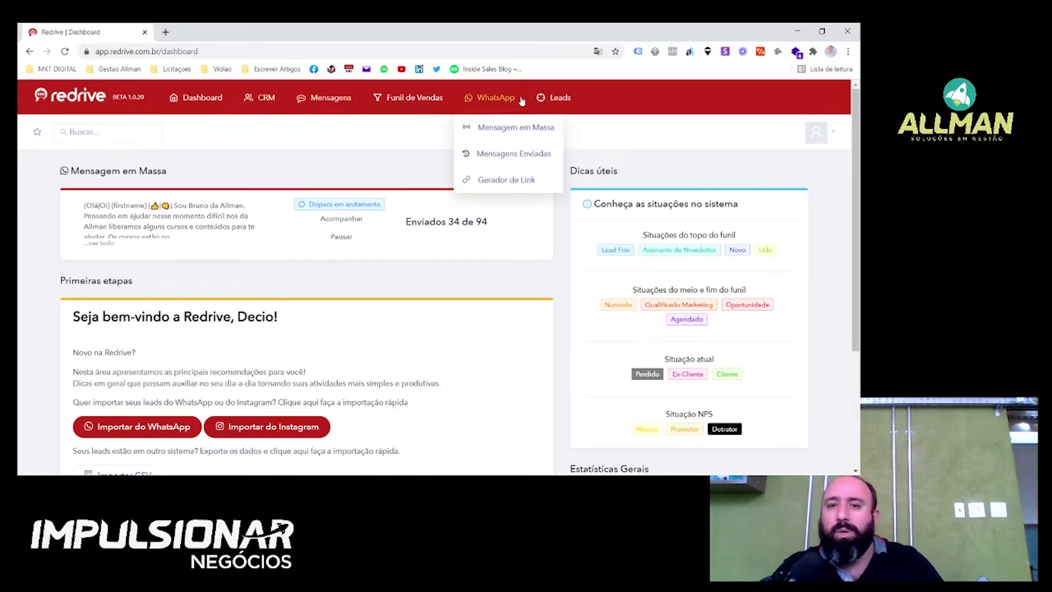
click(509, 134)
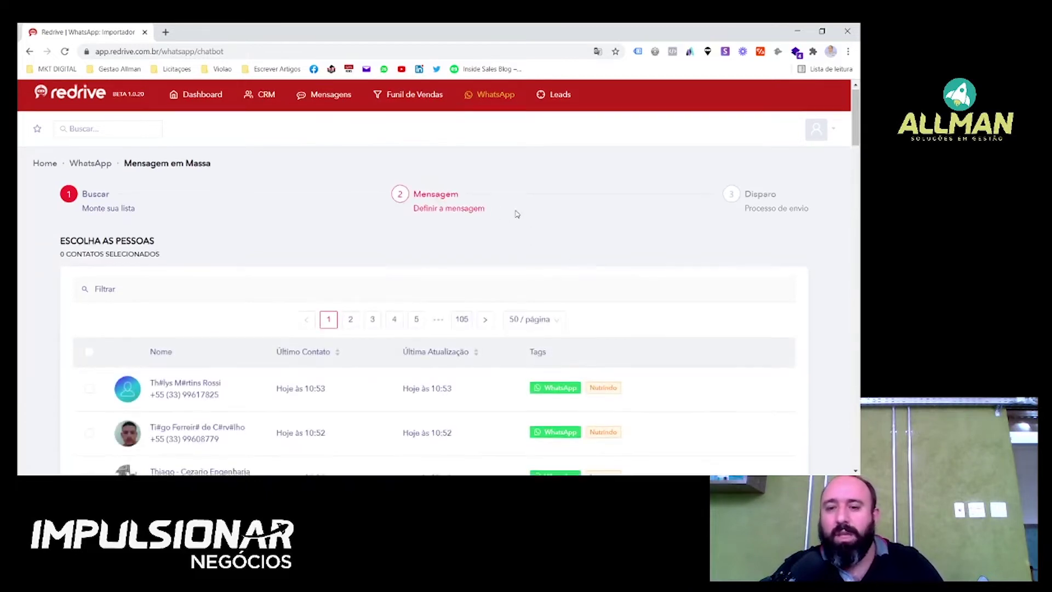
Show the second page of leads and expand the Filtrar search box.
scroll(658, 251, down, 3)
scroll(355, 307, down, 4)
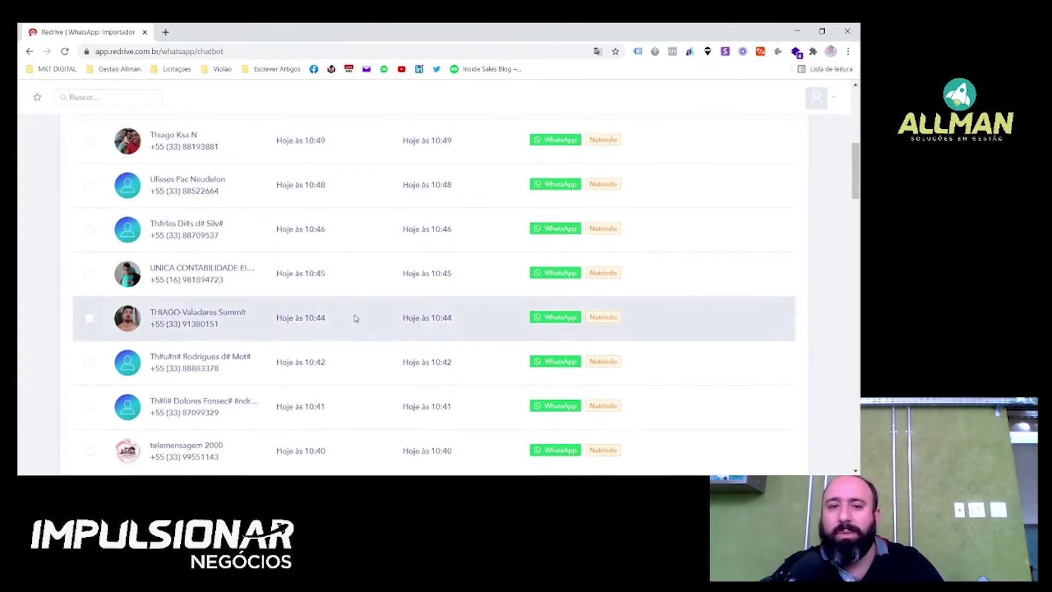
scroll(355, 316, up, 5)
scroll(481, 213, up, 1)
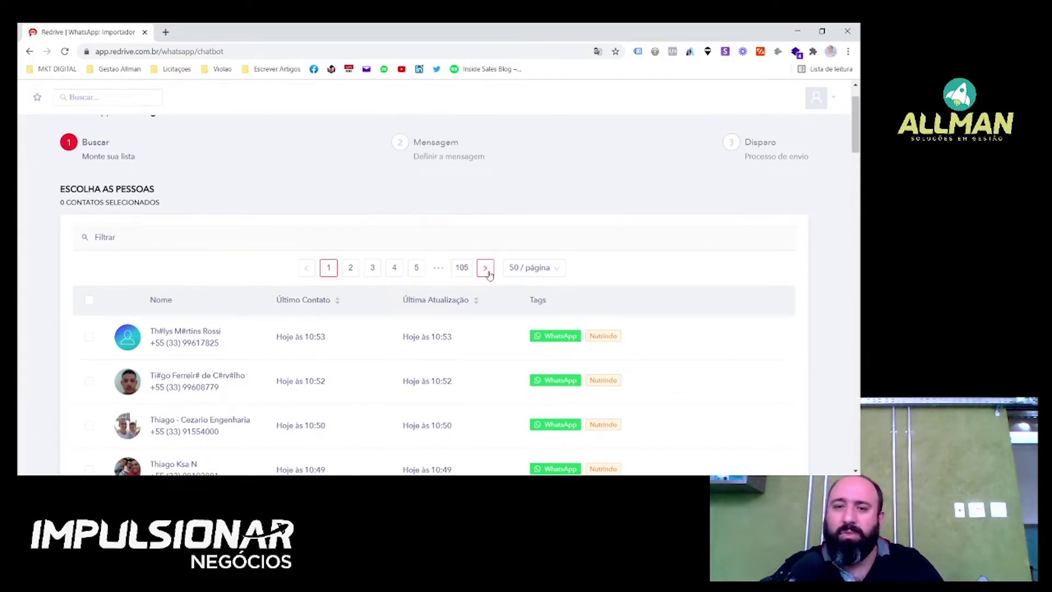
click(484, 270)
click(222, 241)
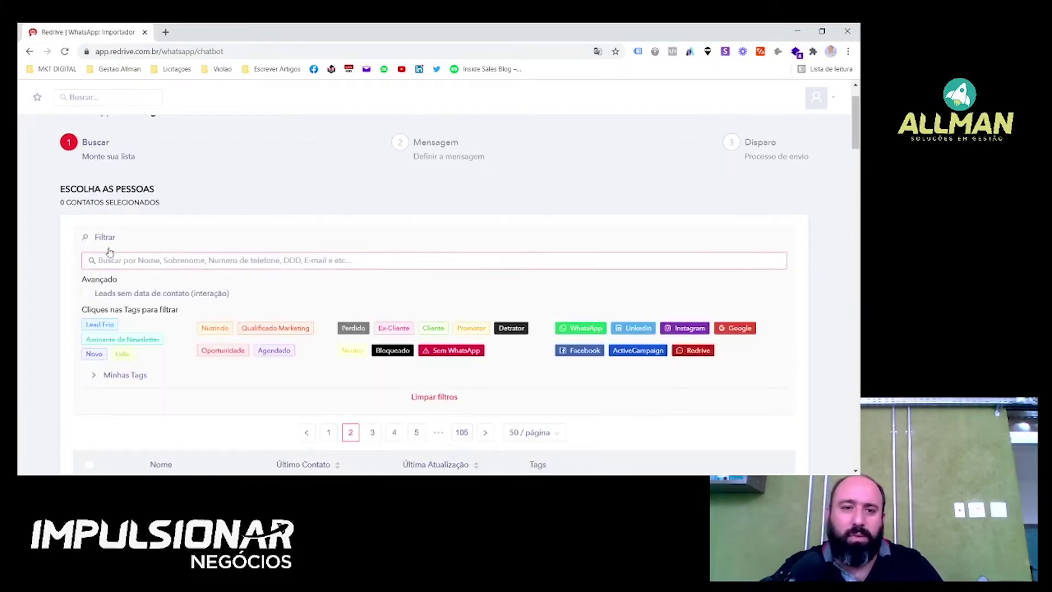
Search the leads by a contact's name and expand the full Minhas Tags list.
click(137, 258)
text(dec)
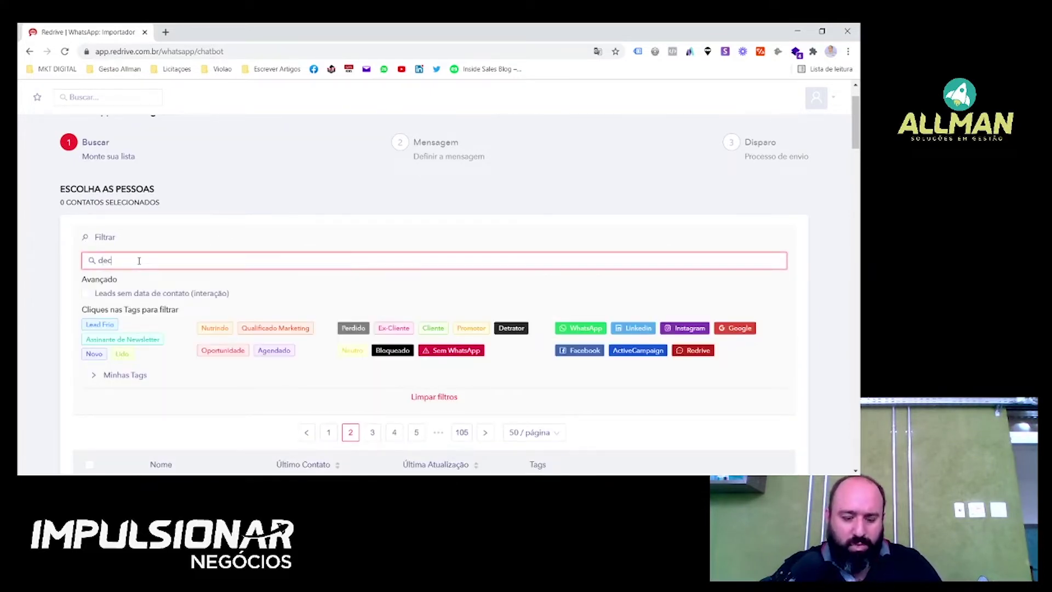
text(io)
click(186, 233)
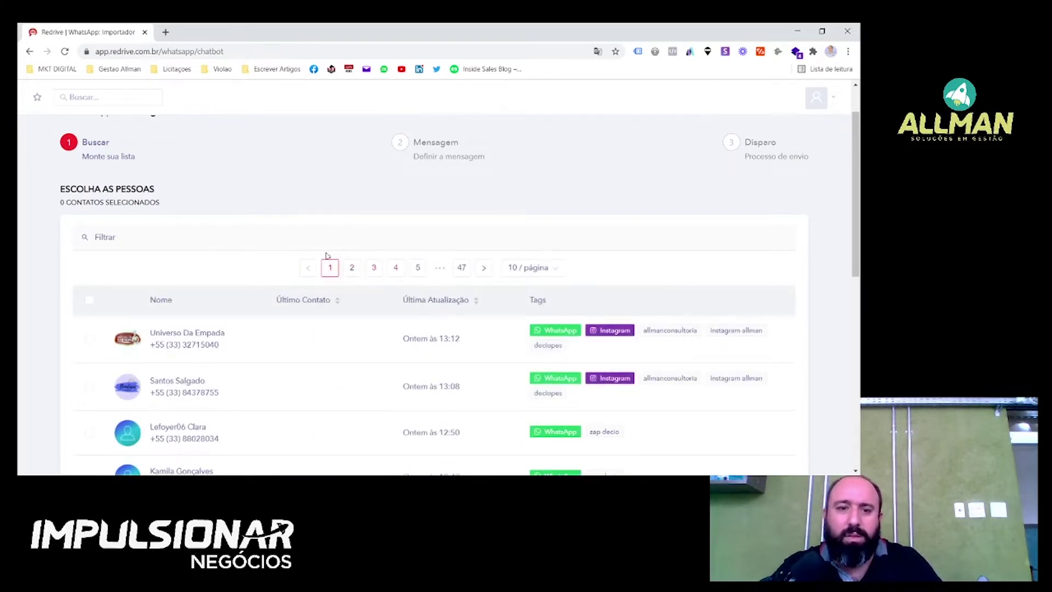
click(117, 237)
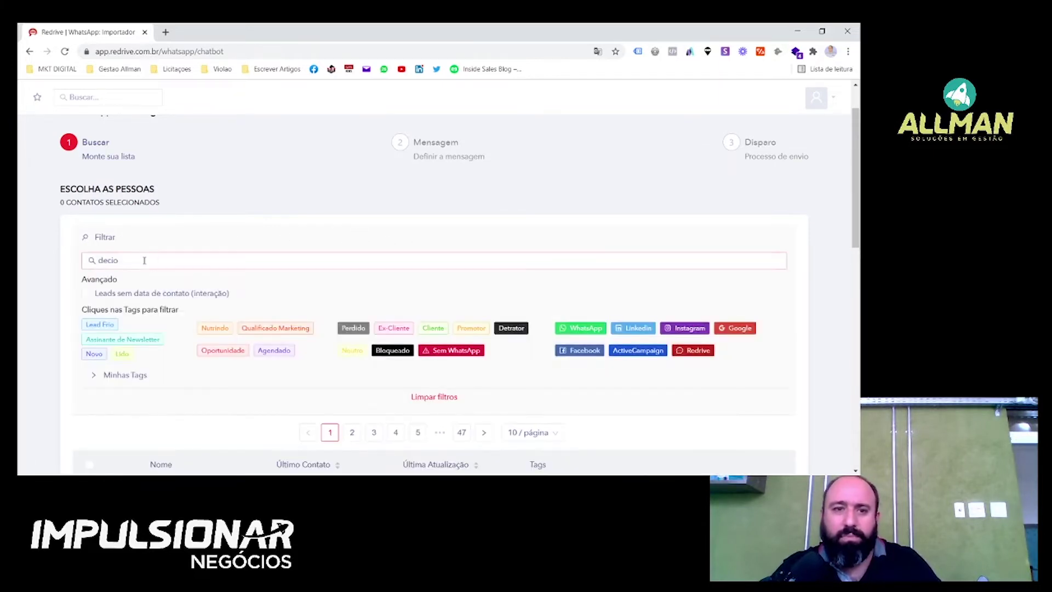
click(318, 379)
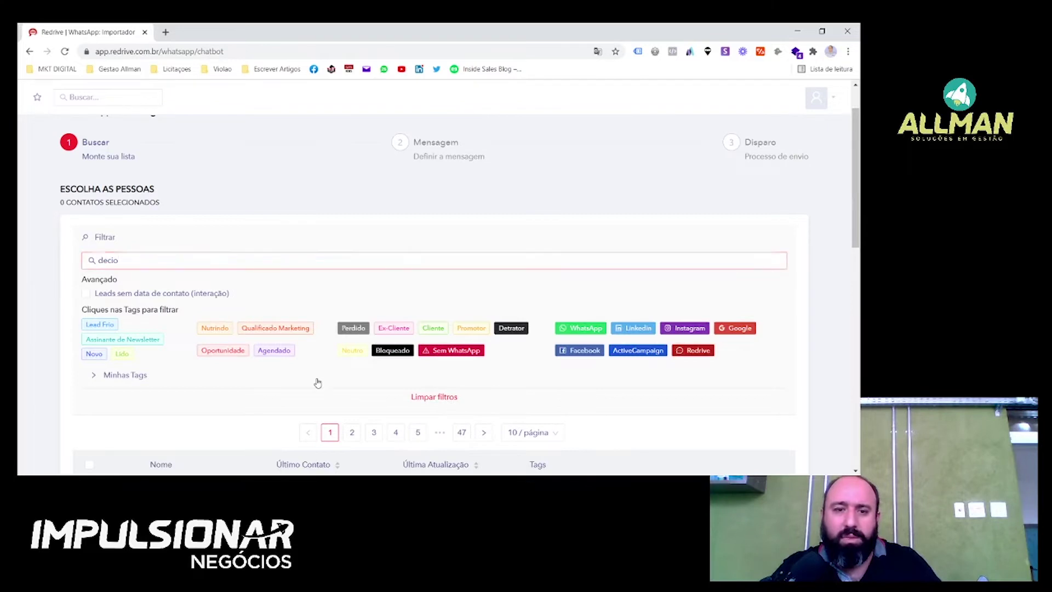
scroll(318, 378, down, 3)
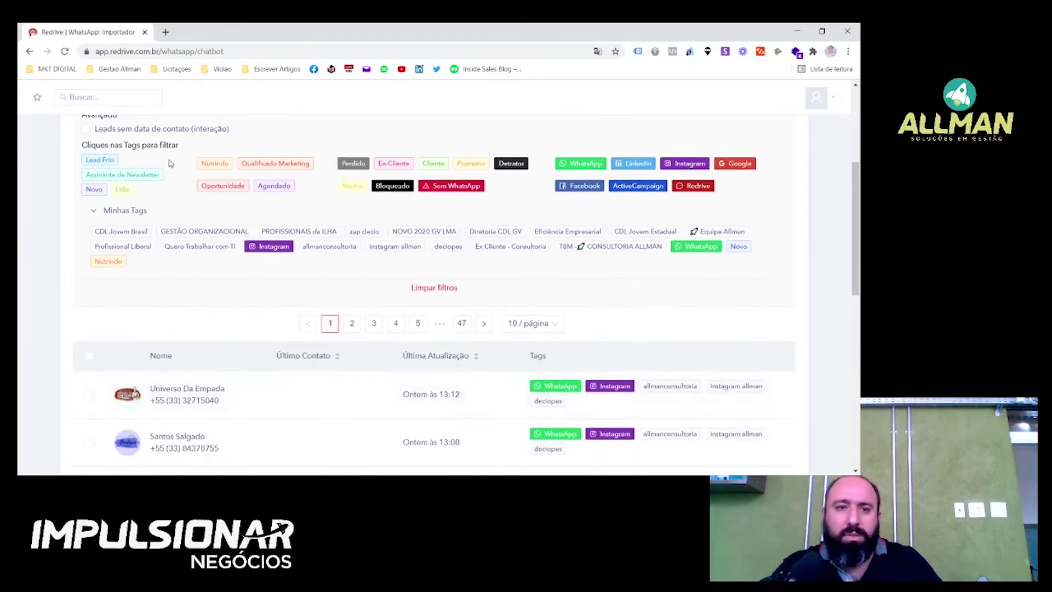
scroll(157, 149, up, 1)
Refine the search to the contact's surname and confirm it with Lista Definida.
click(157, 149)
text(p)
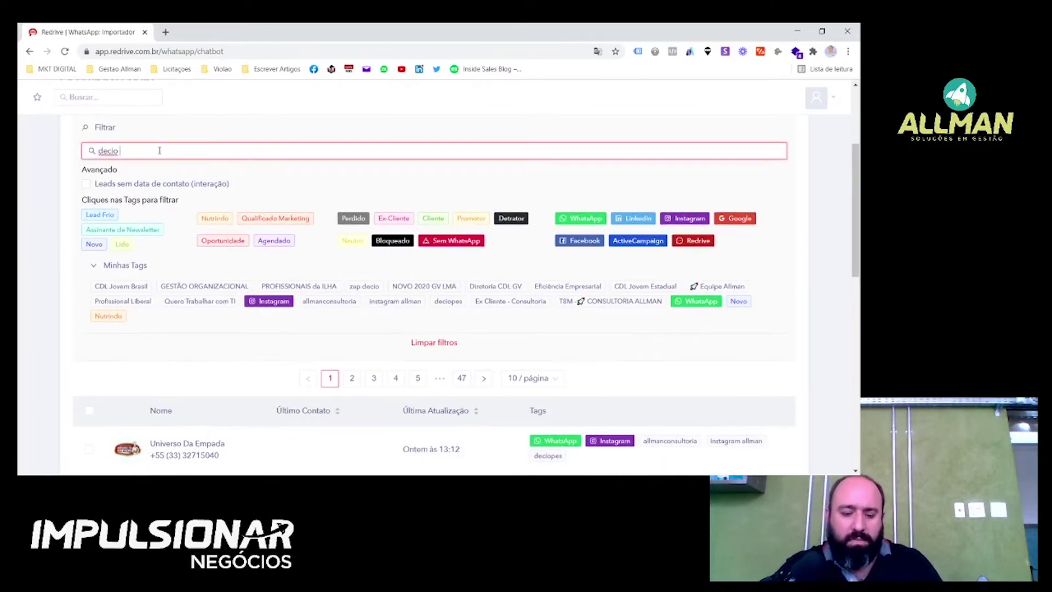
text(e)
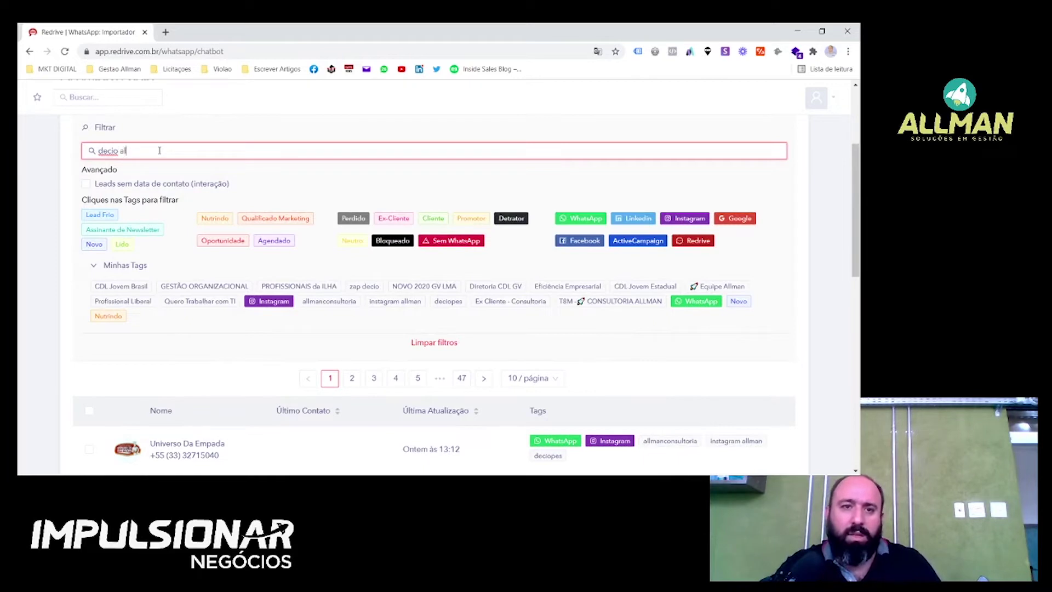
text(lmanm)
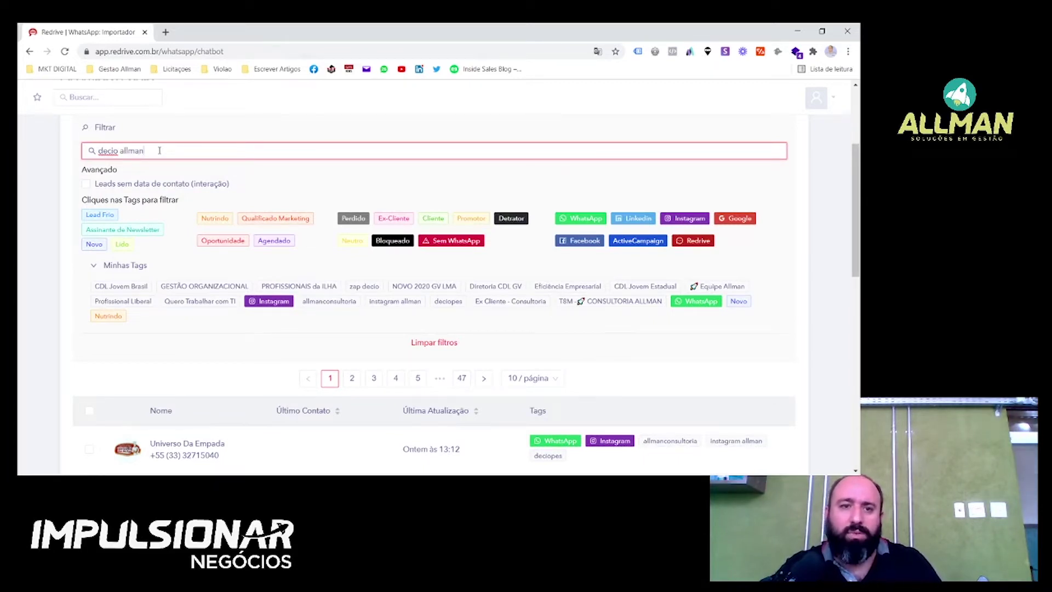
click(195, 135)
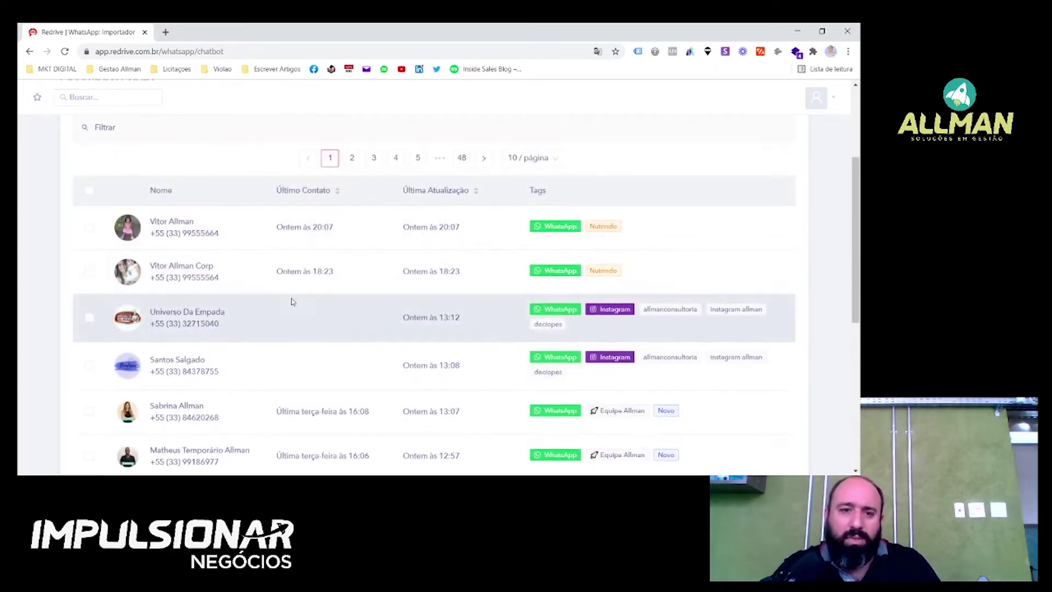
scroll(337, 282, down, 2)
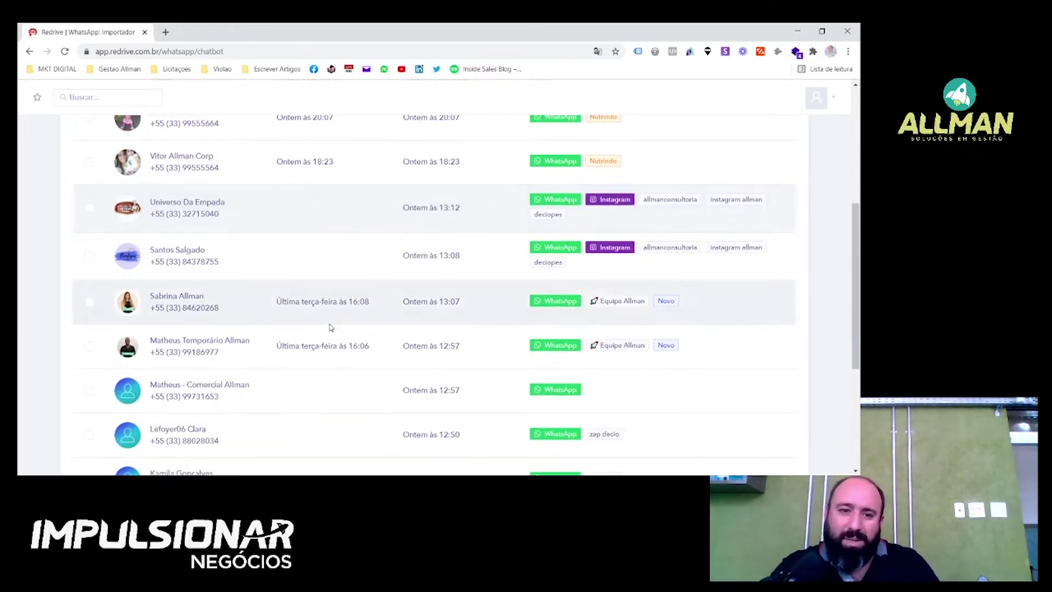
scroll(477, 336, down, 1)
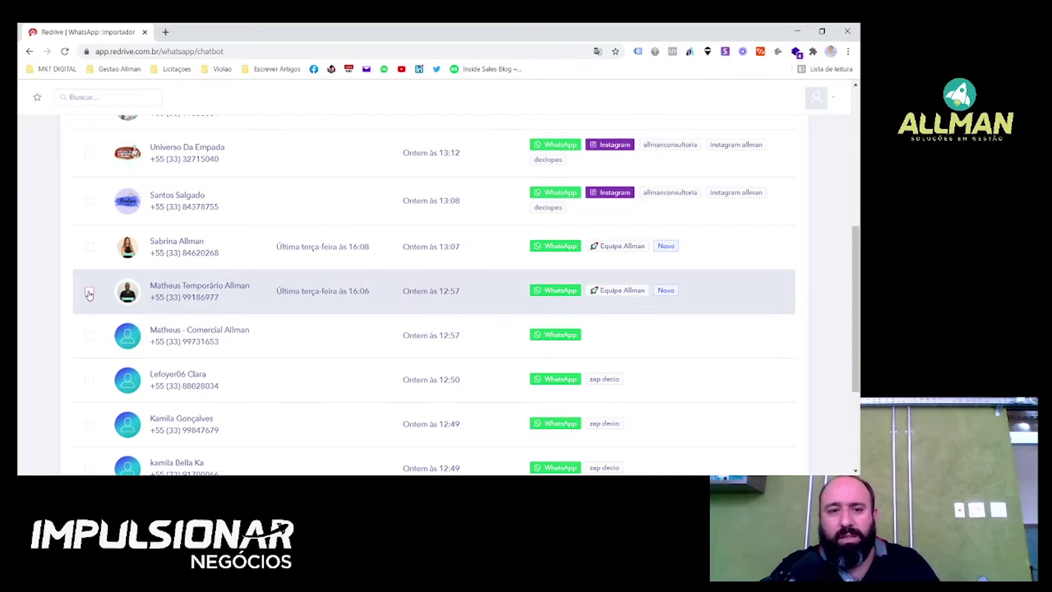
scroll(849, 355, down, 3)
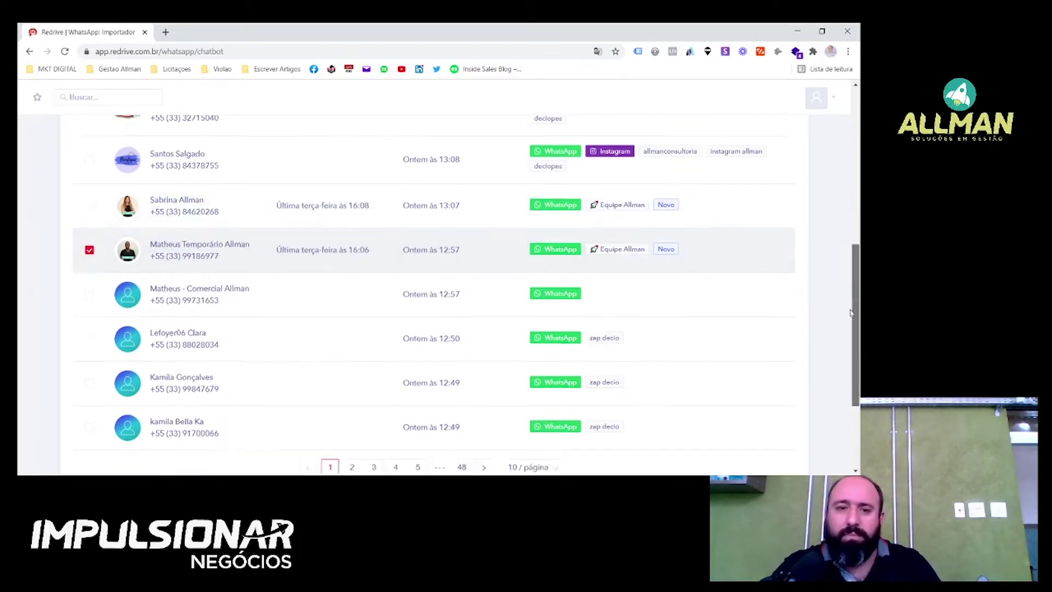
scroll(848, 355, up, 1)
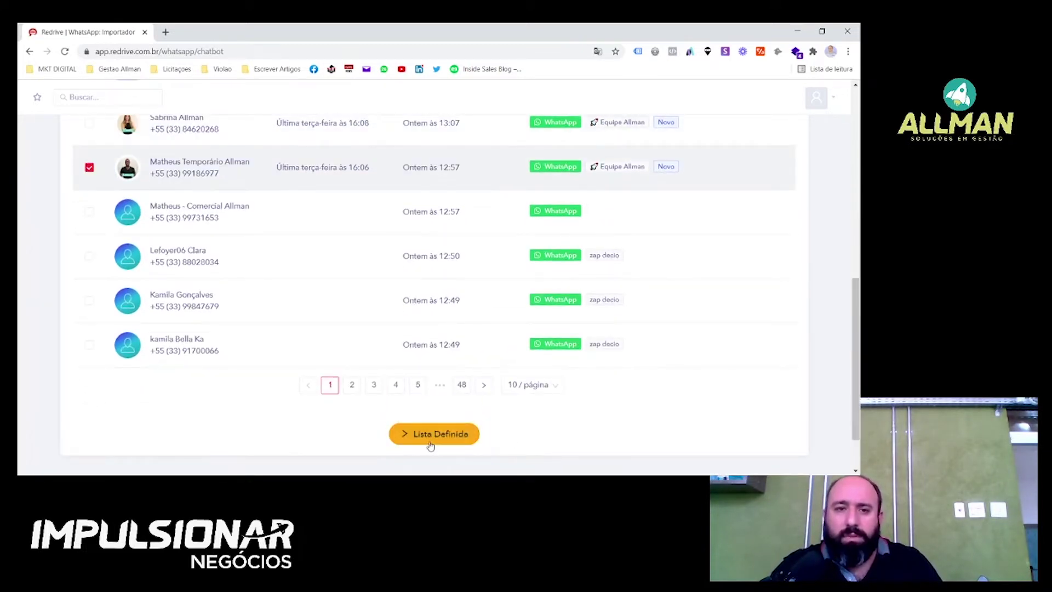
scroll(307, 219, up, 8)
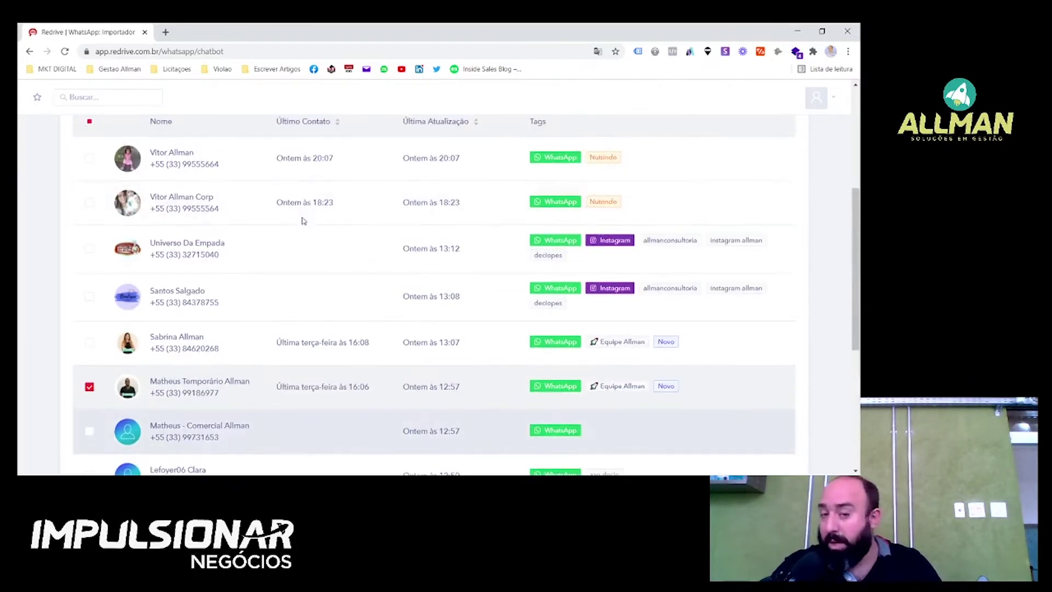
scroll(316, 228, down, 6)
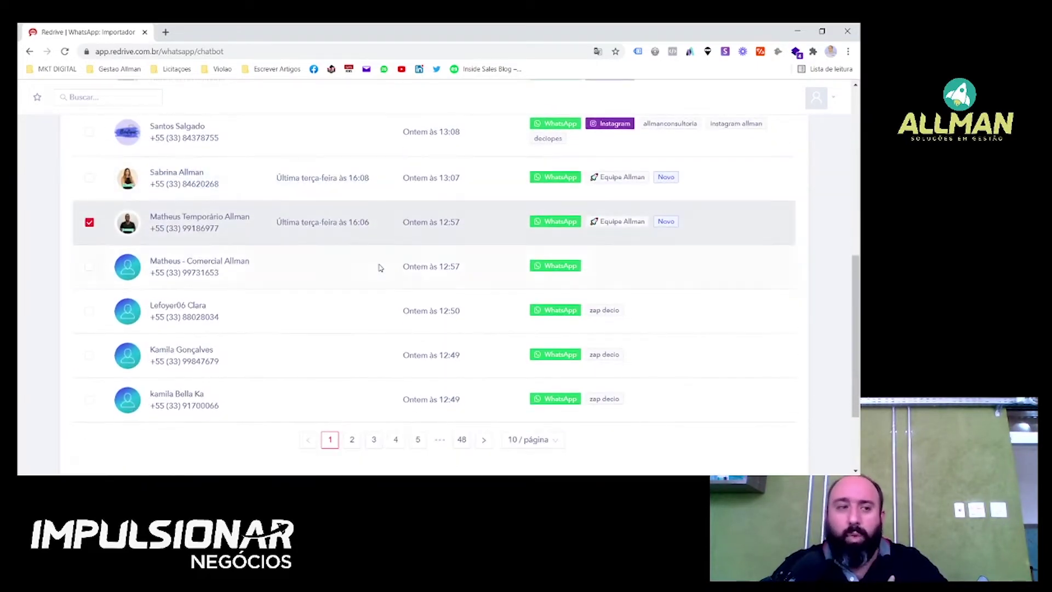
scroll(400, 307, down, 2)
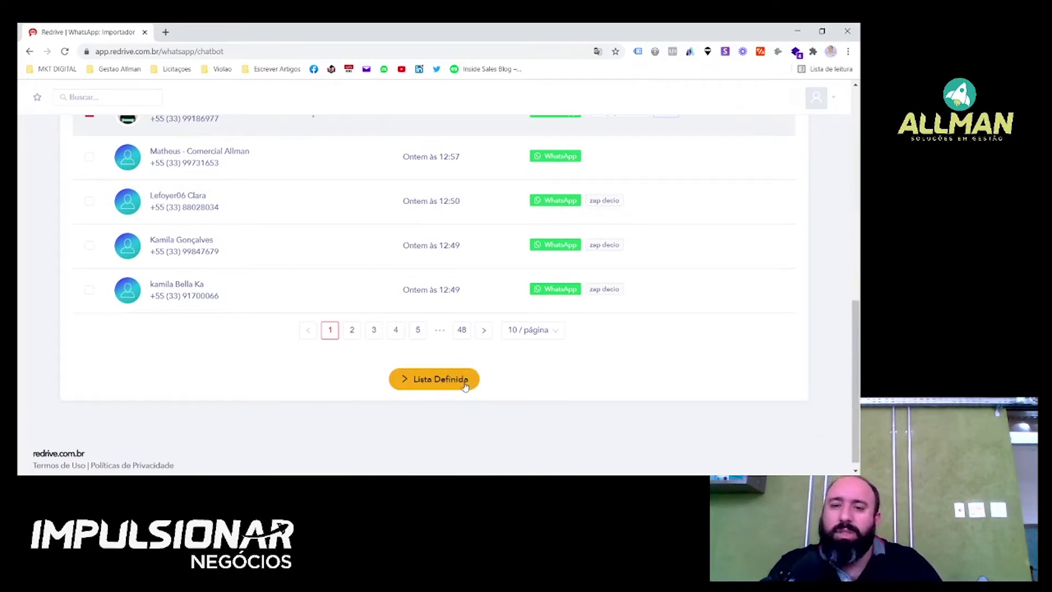
click(466, 386)
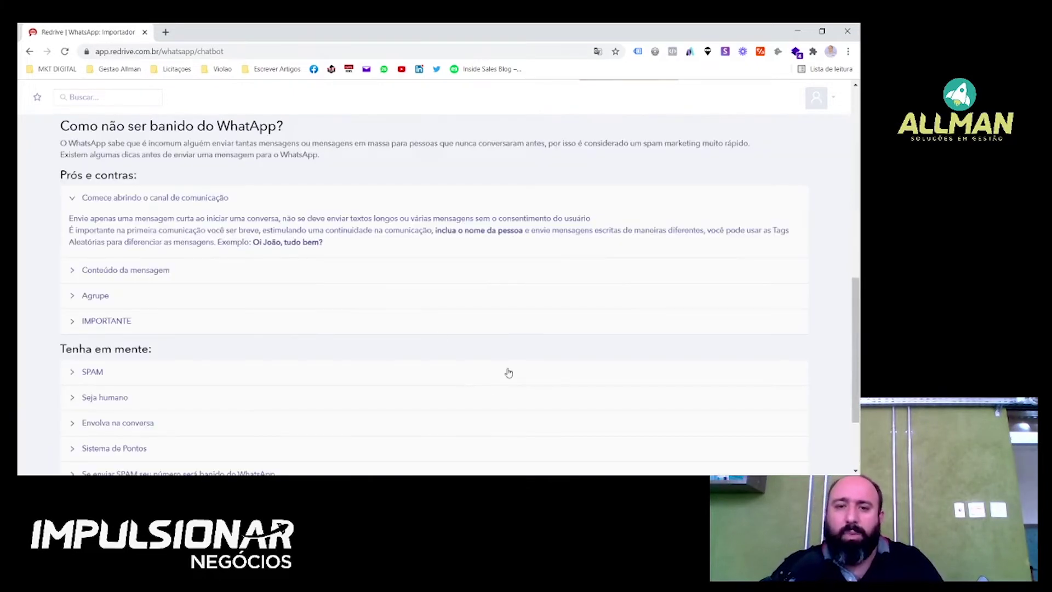
Write the greeting '{Olá|Oi} {firstname}' using the random-greeting and first-name tags.
scroll(360, 350, up, 4)
scroll(360, 349, up, 6)
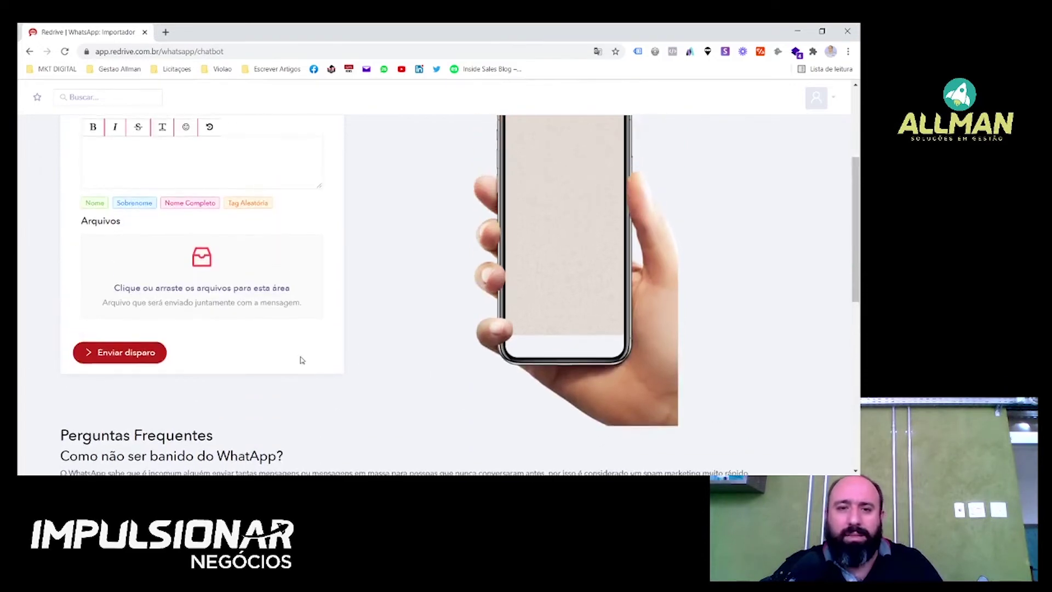
scroll(212, 300, down, 1)
click(207, 291)
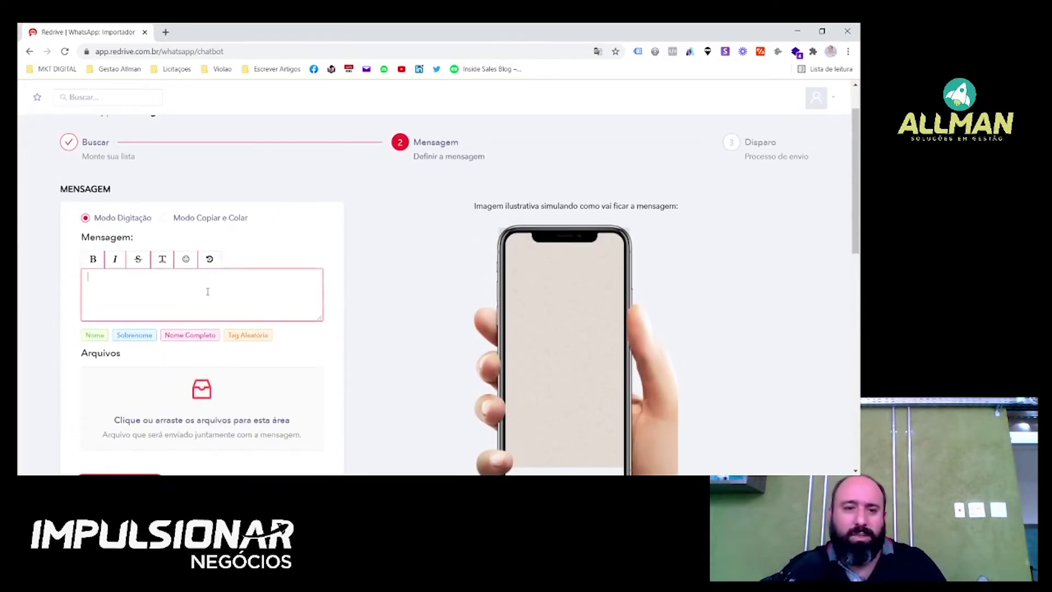
text(oi)
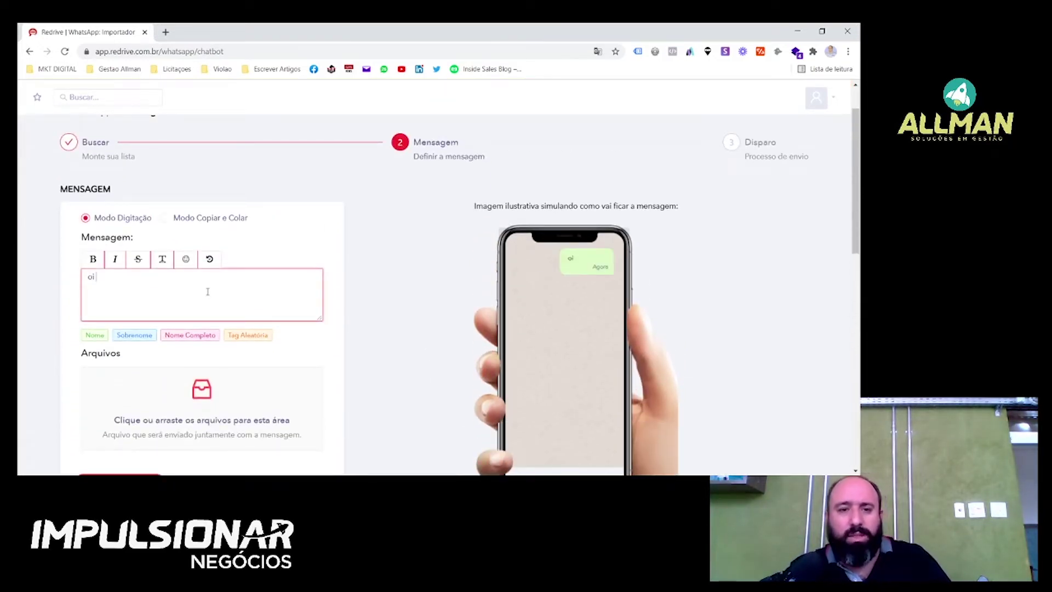
key(BackSpace)
key(BackSpace)
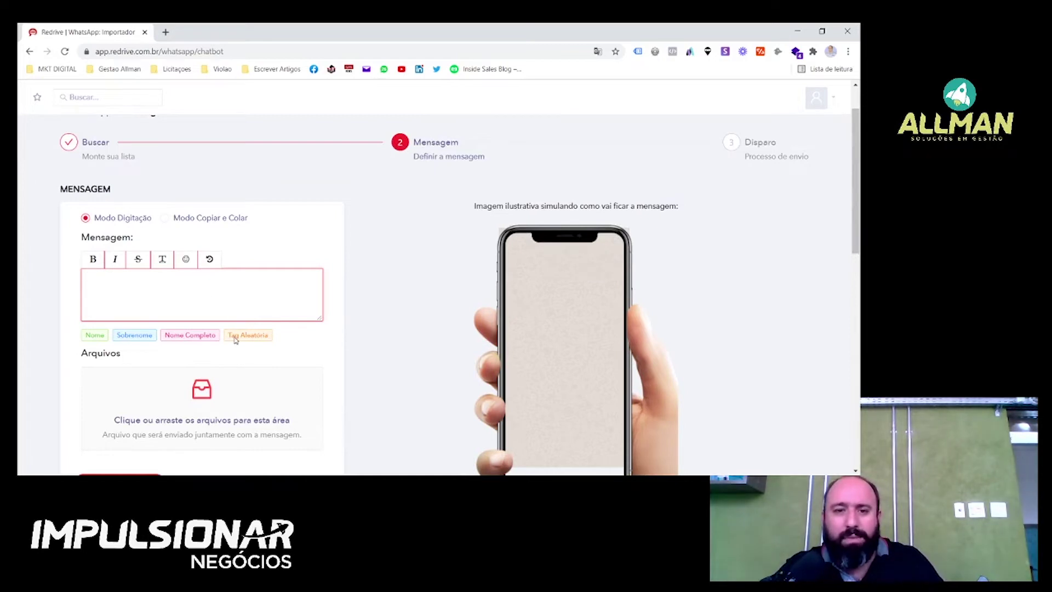
click(234, 336)
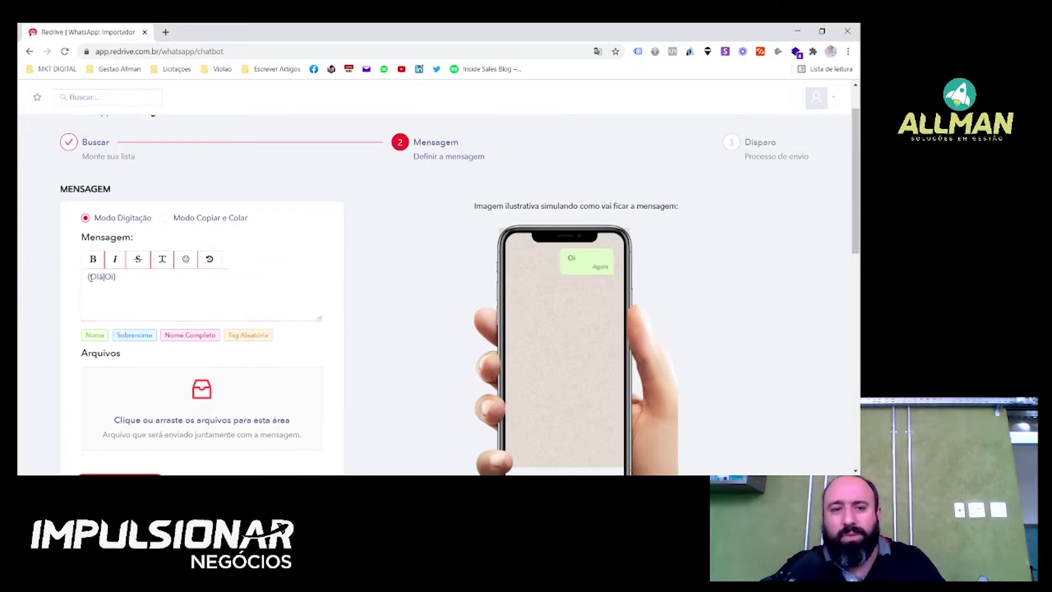
drag(133, 278, 95, 282)
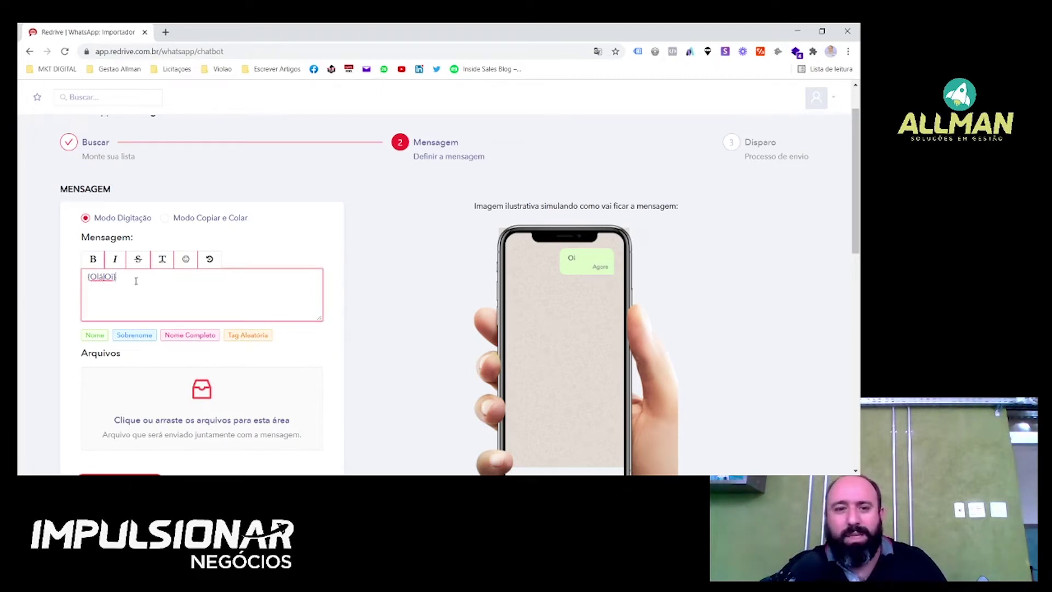
click(95, 337)
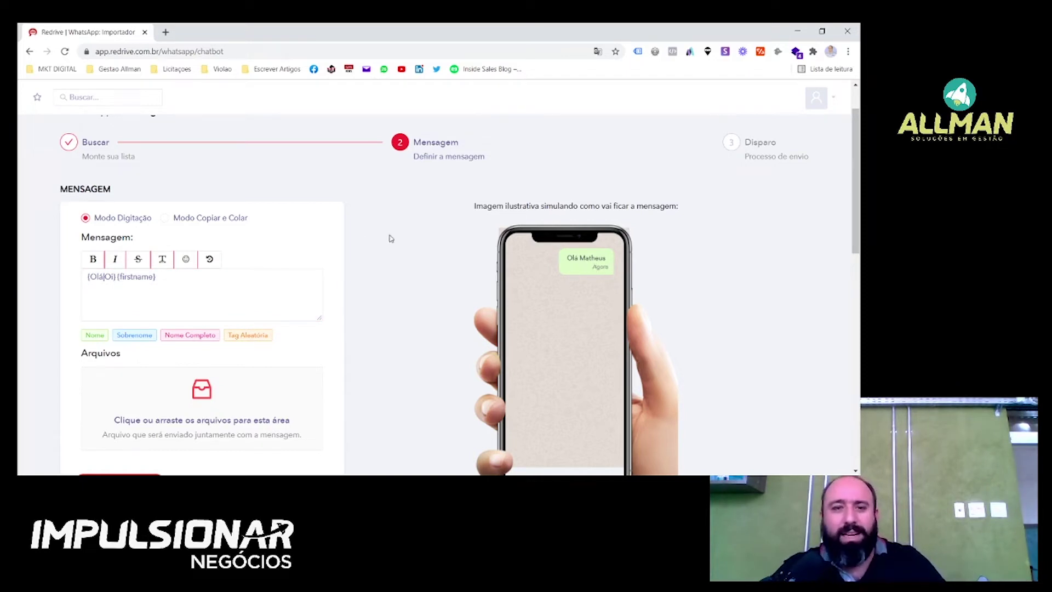
Add a second bubble reading 'como você esta?', correcting the accent on você.
click(245, 284)
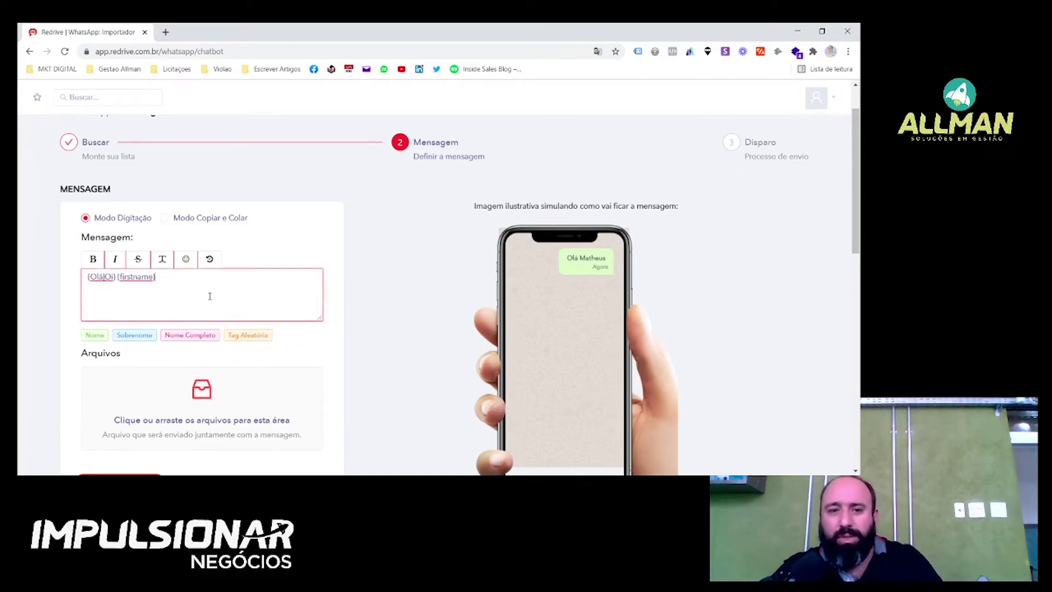
key(Return)
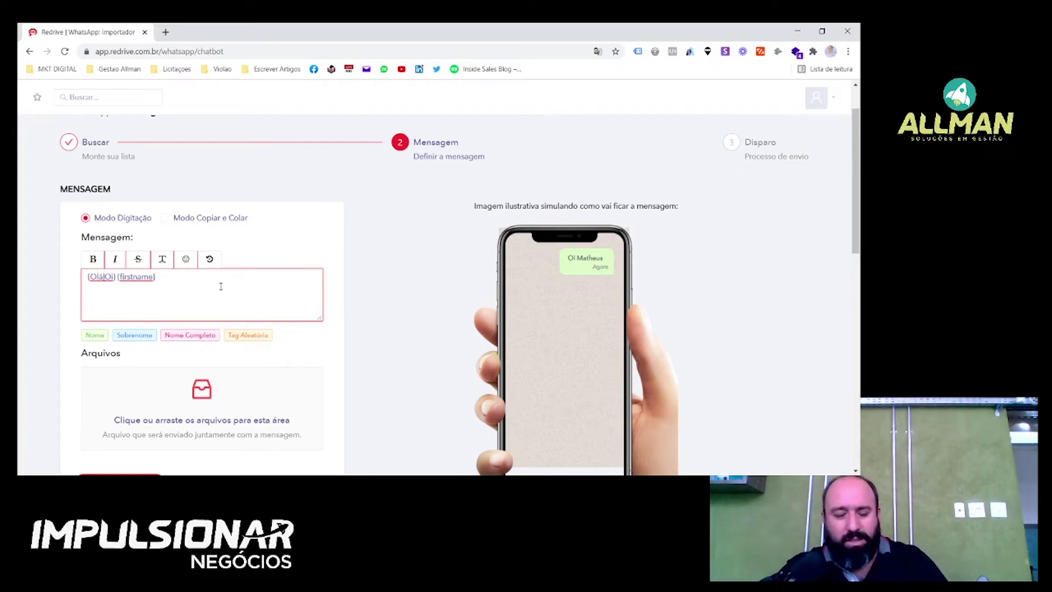
key(Return)
text(como voce esta)
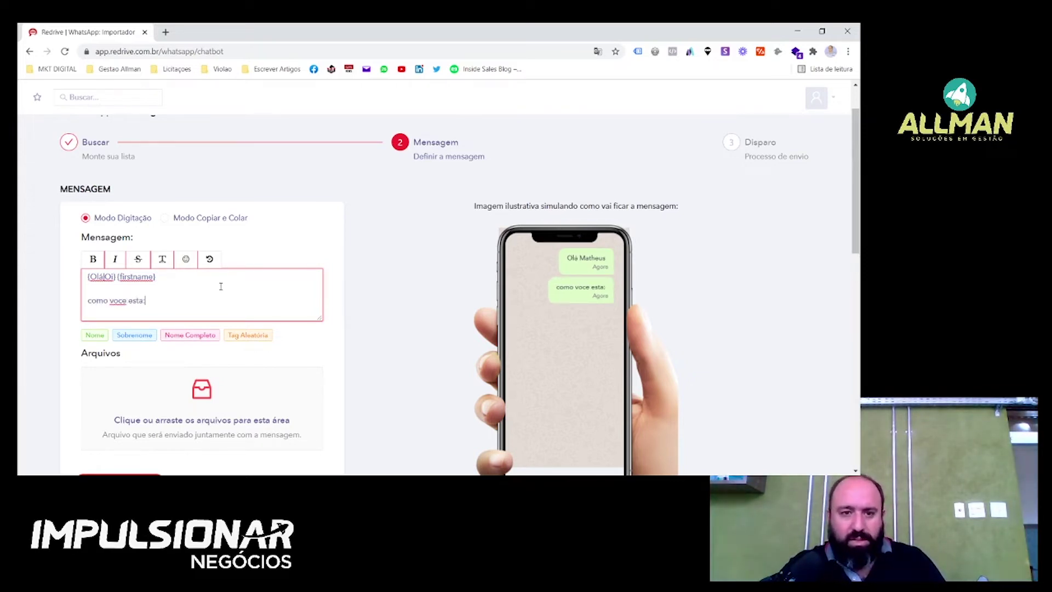
text(?)
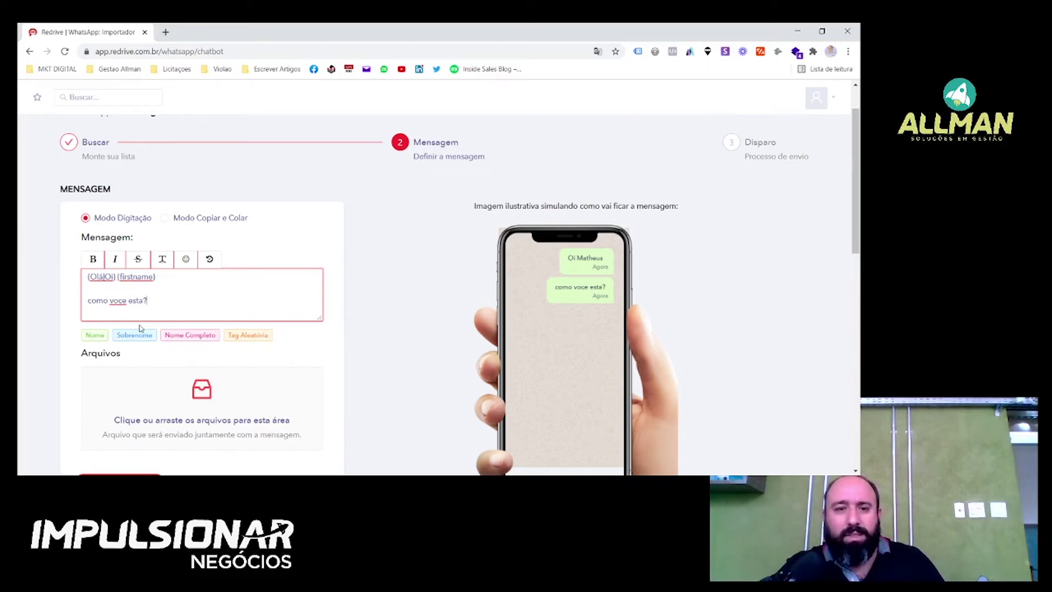
double_click(118, 301)
text(você)
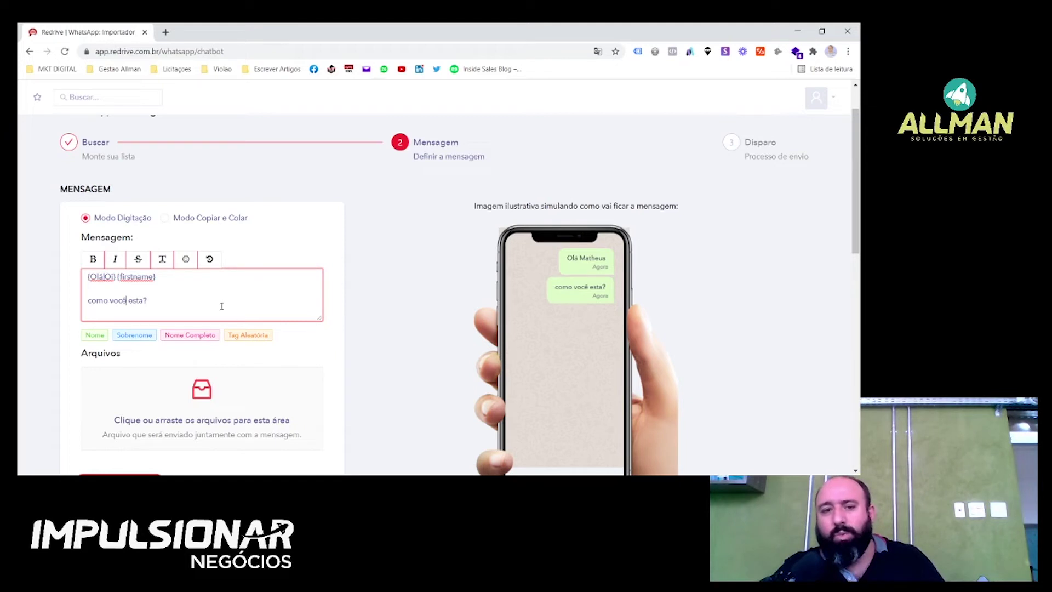
key(Return)
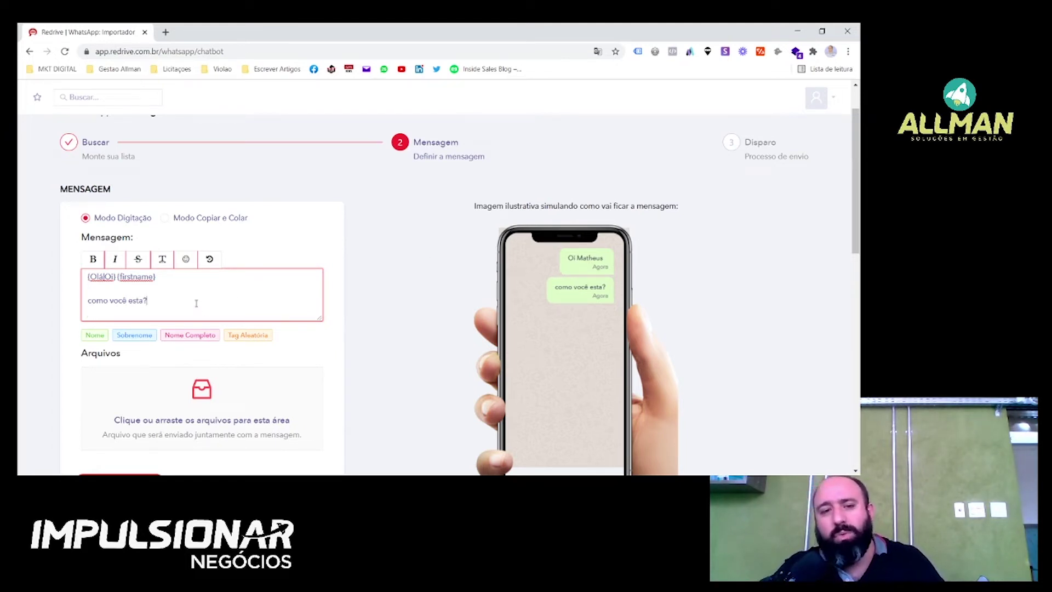
Insert the heart-eyes emoji after the question and check the personalised preview.
click(188, 259)
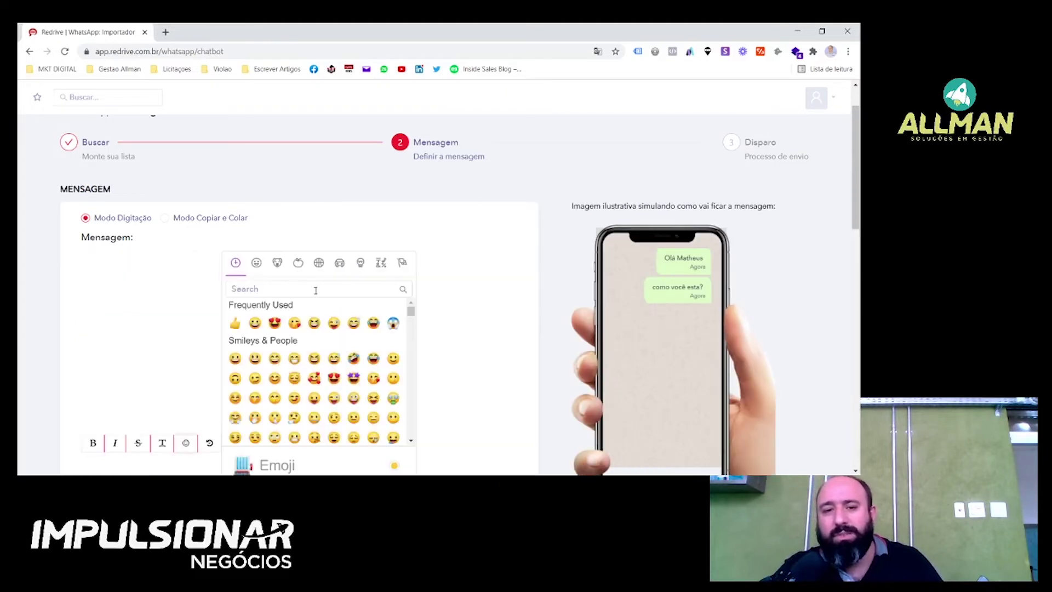
click(272, 324)
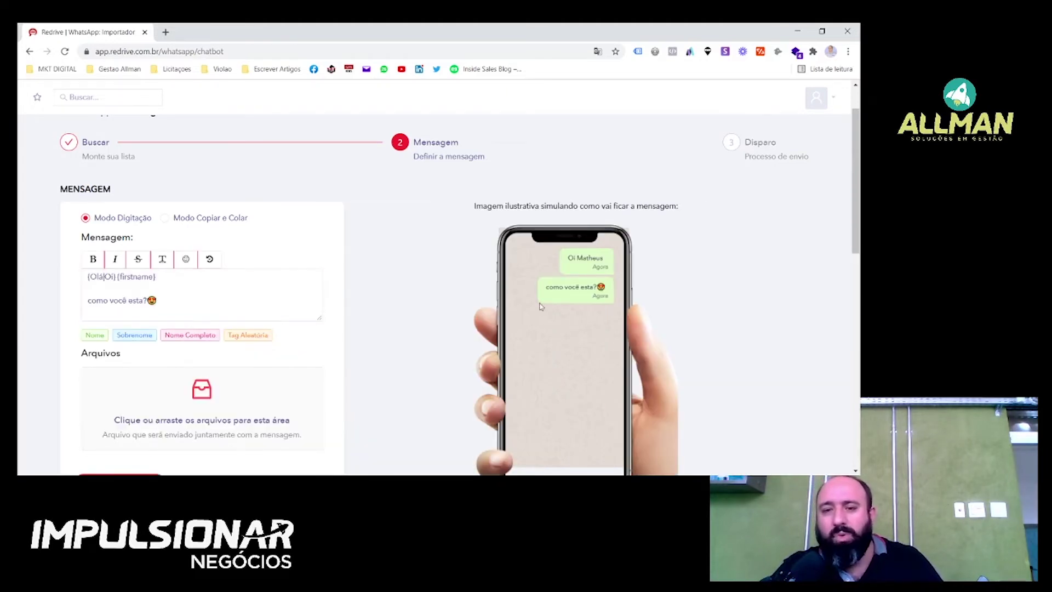
scroll(378, 261, down, 2)
scroll(368, 269, up, 1)
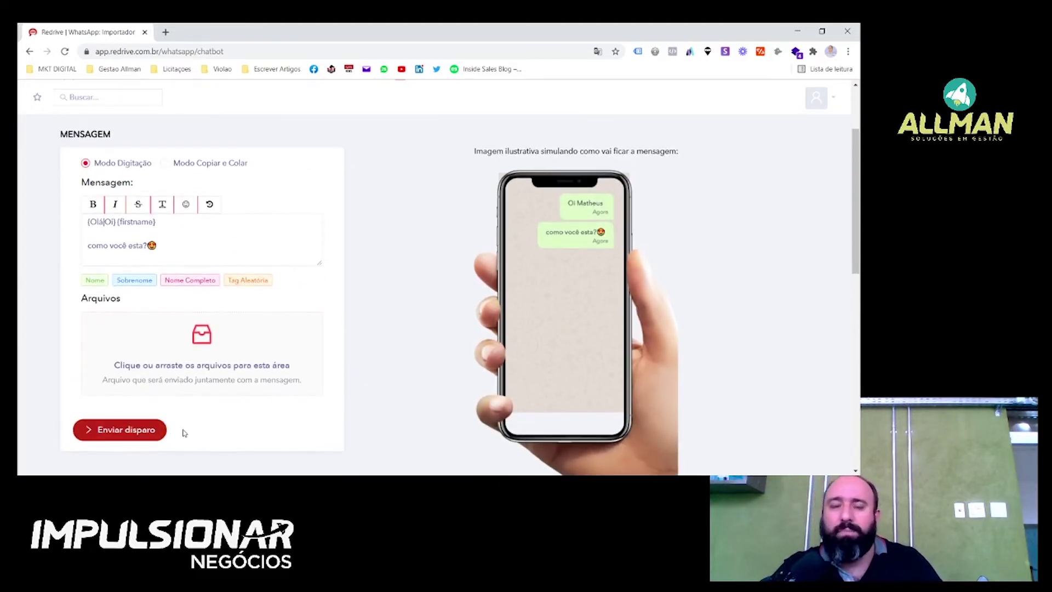
scroll(332, 291, up, 2)
scroll(210, 388, down, 5)
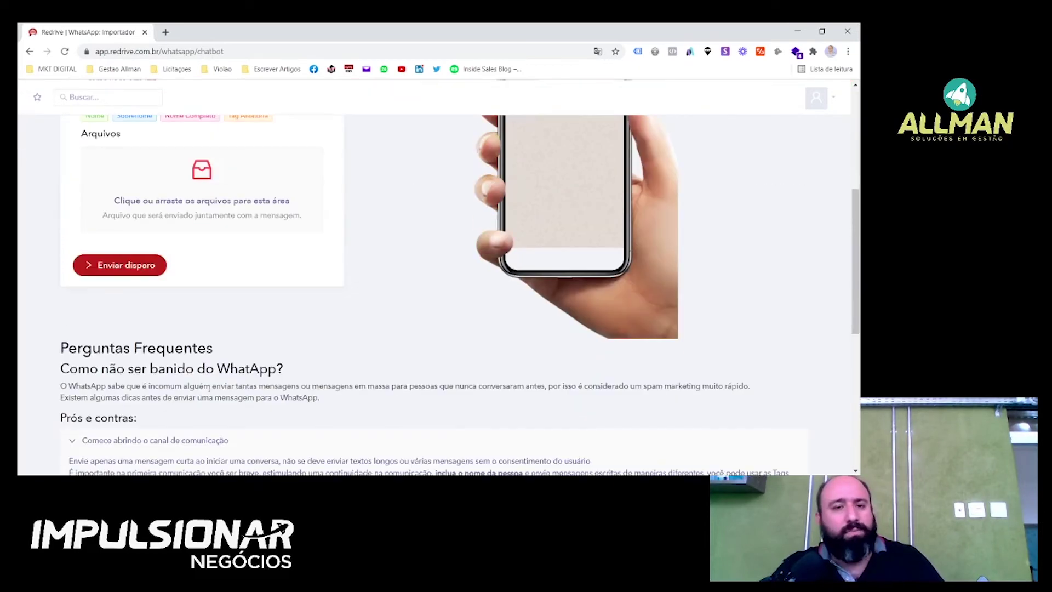
scroll(223, 316, up, 5)
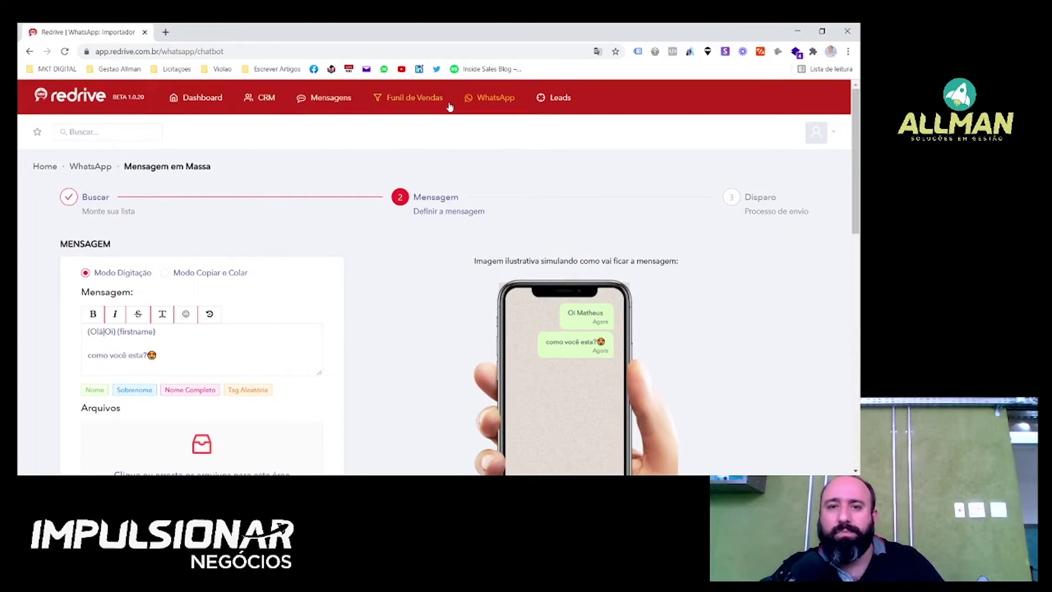
On the Dashboard, point out the mass-message card's 35 de 94 sent count.
click(202, 98)
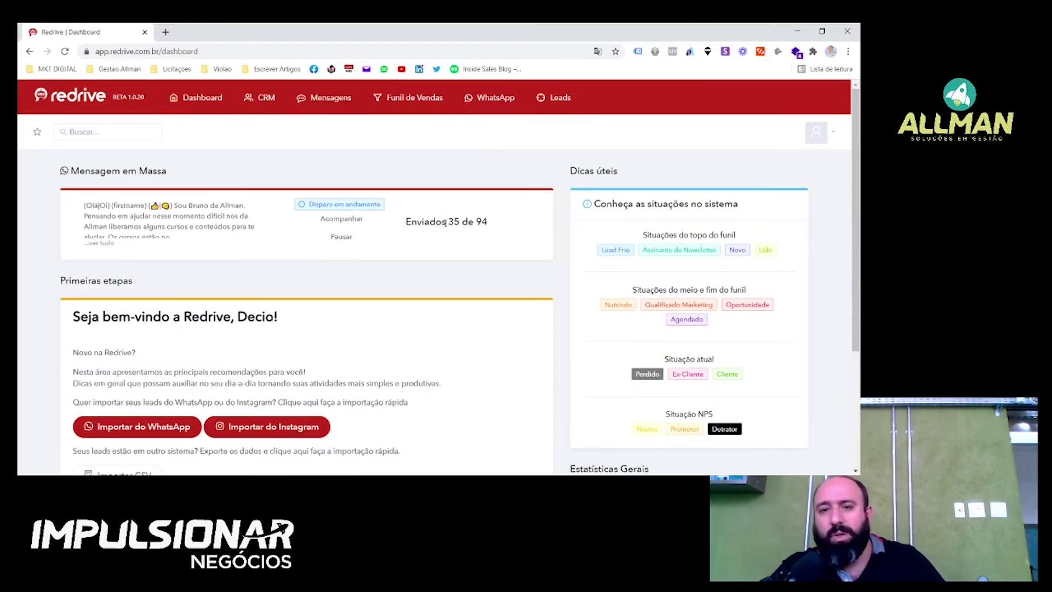
mouse_move(450, 222)
mouse_down()
mouse_move(488, 222)
mouse_move(434, 222)
mouse_up()
click(502, 226)
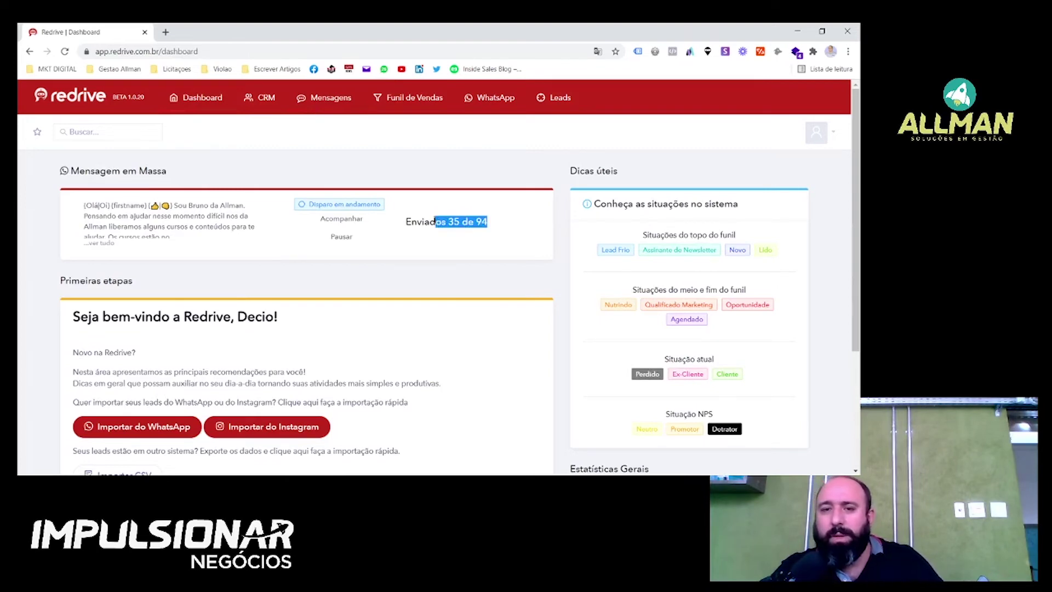
click(485, 221)
drag(497, 225, 475, 222)
click(475, 222)
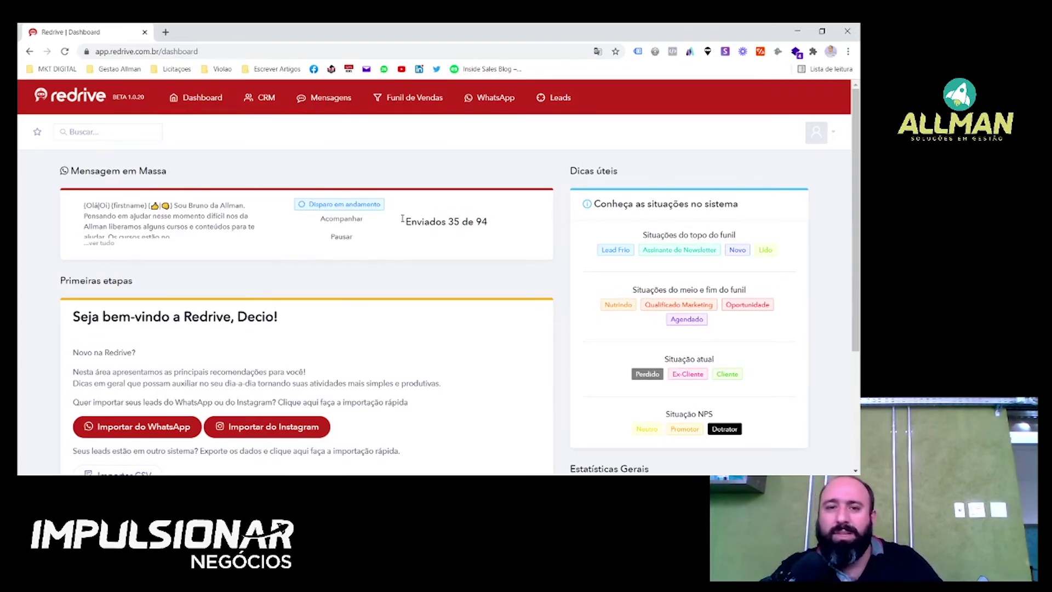
Open Acompanhar and scroll through each contact's Enviado or Pendente status.
click(338, 220)
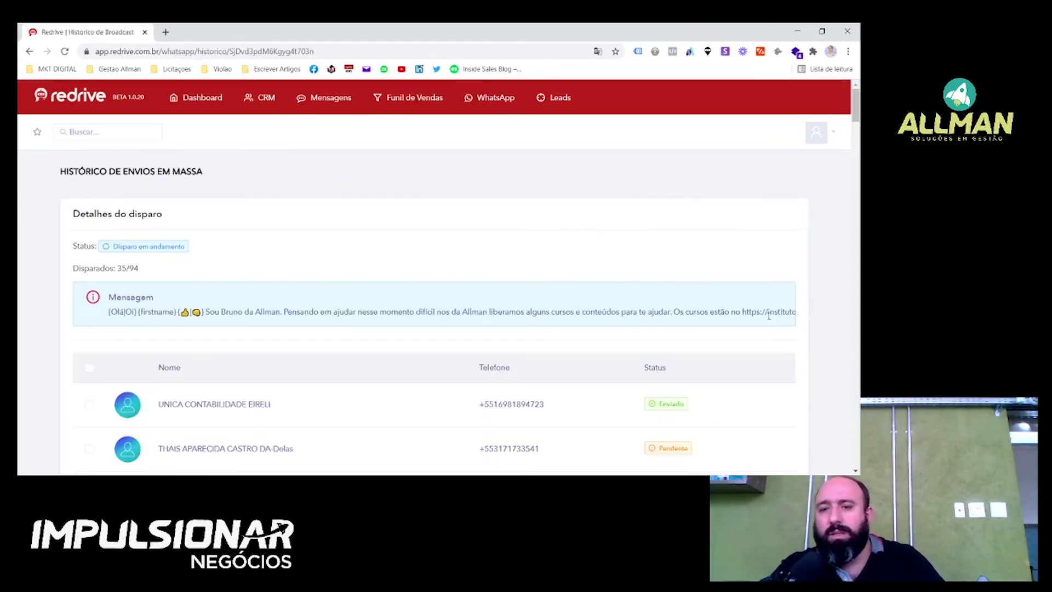
scroll(757, 364, down, 5)
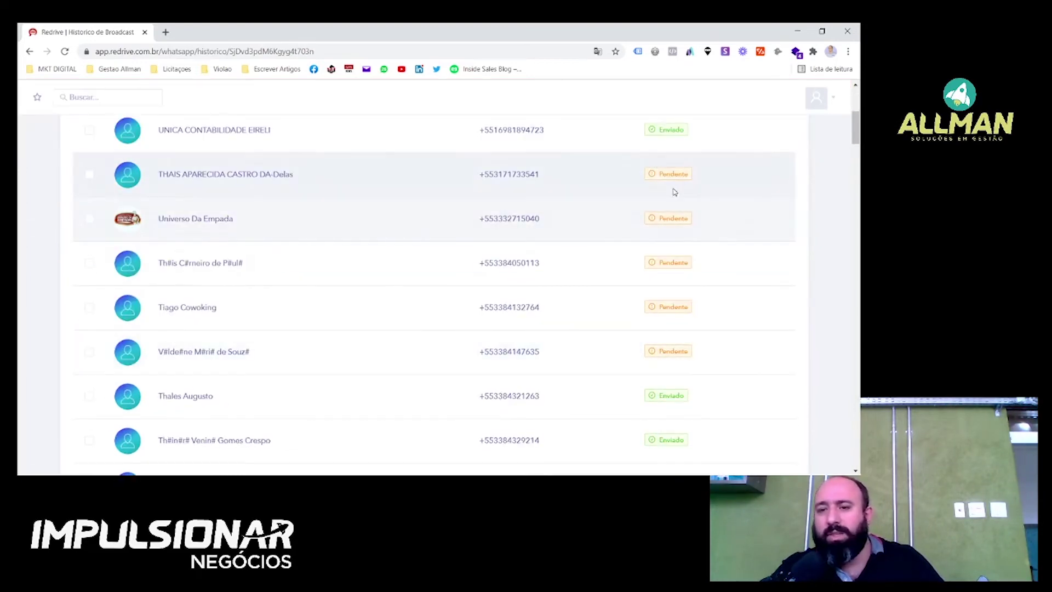
scroll(663, 219, down, 6)
scroll(672, 297, down, 20)
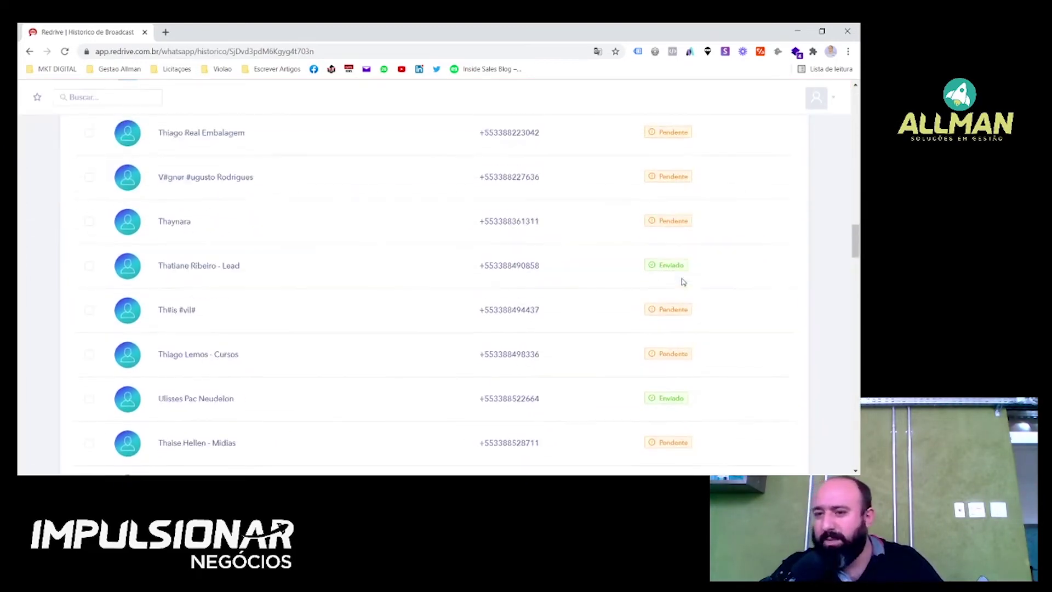
scroll(684, 282, down, 5)
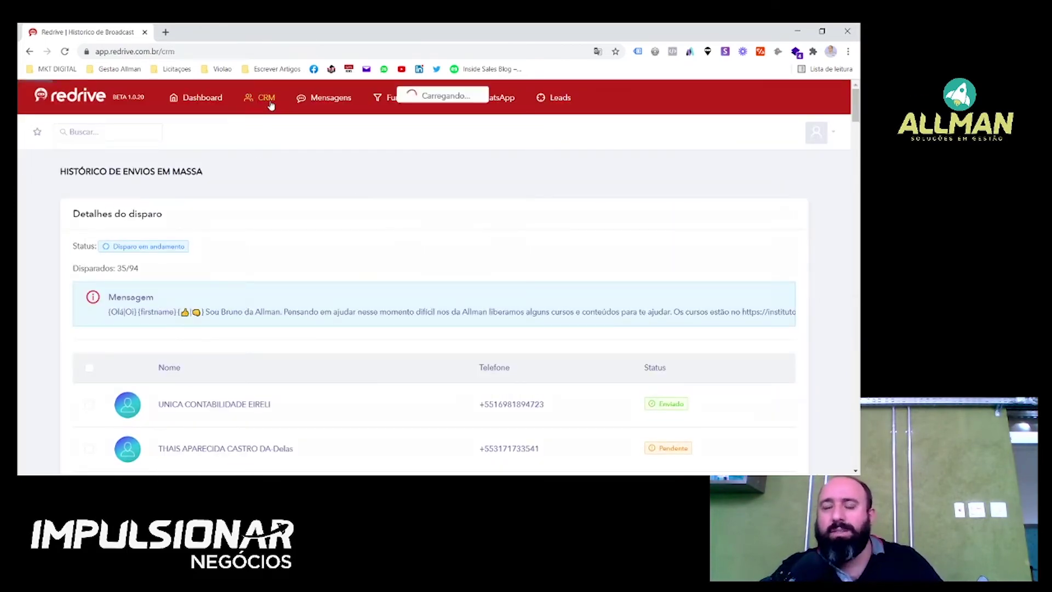
Visit the CRM leads list and the Mensagens inbox, then return to the Dashboard.
click(268, 101)
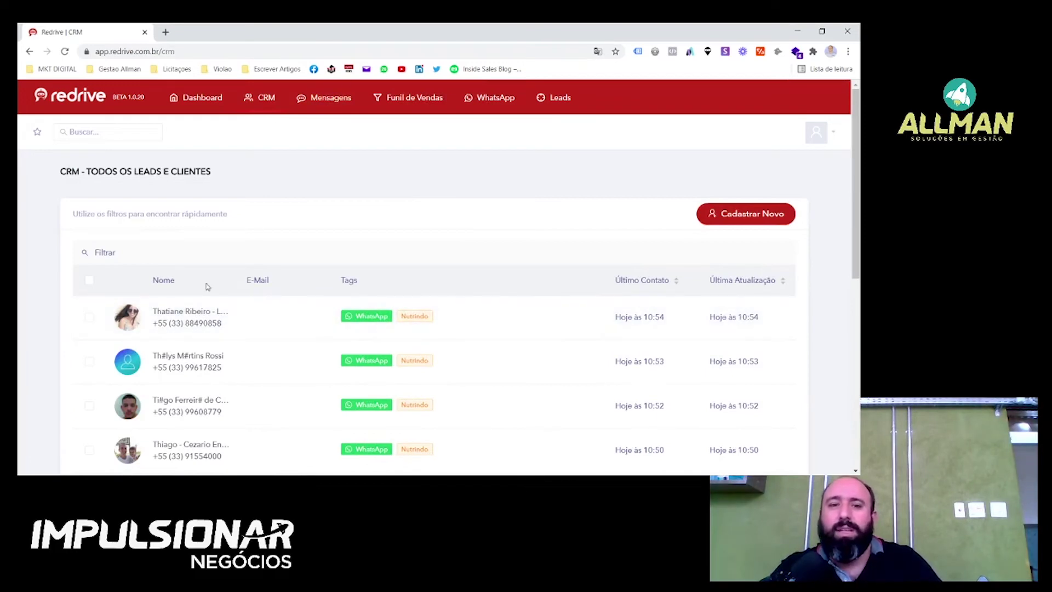
click(328, 101)
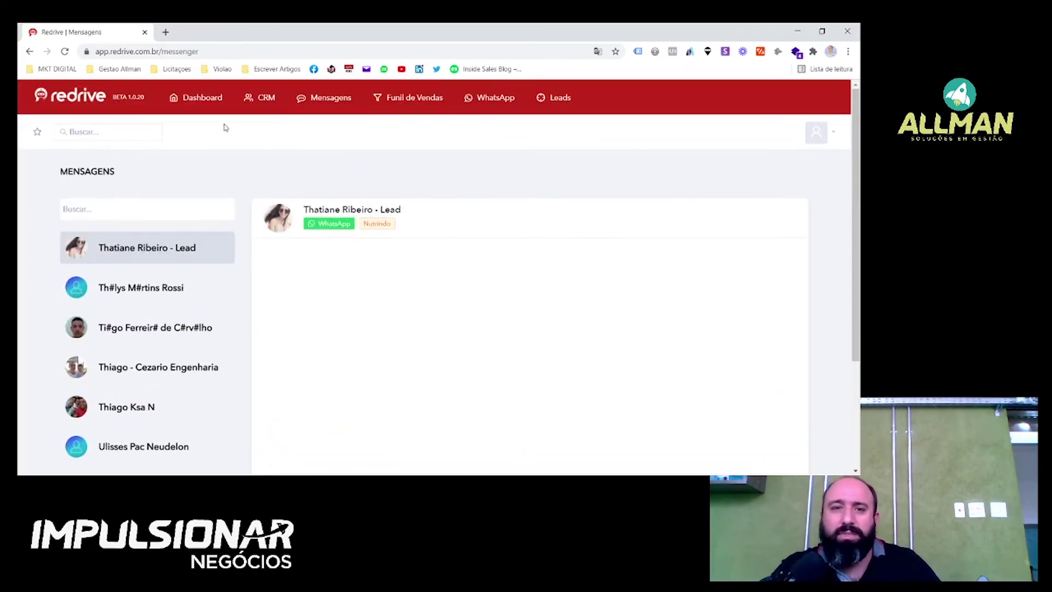
click(216, 101)
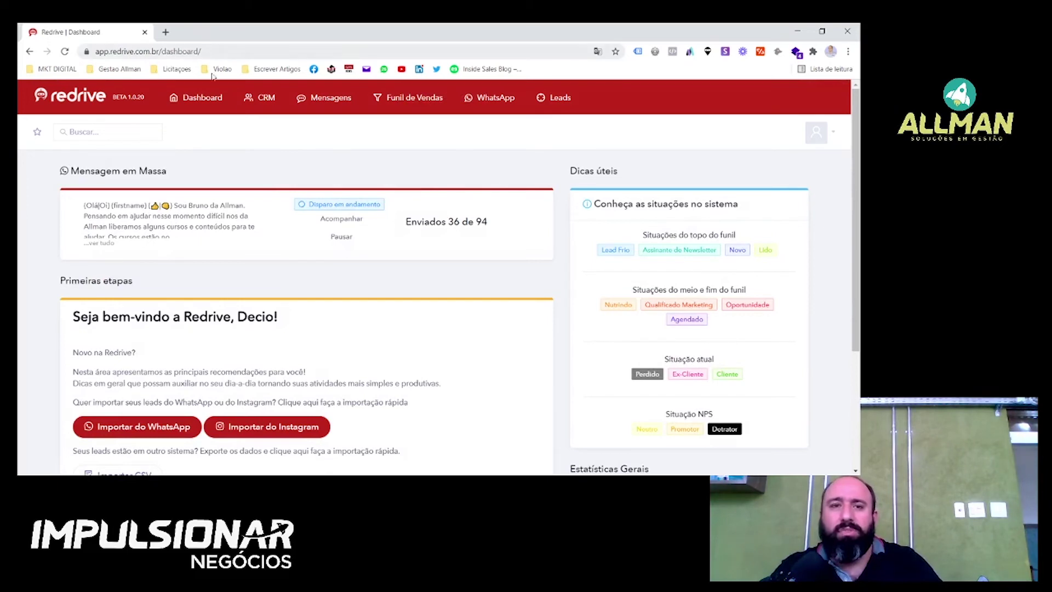
In a new tab, load the Redrive dashboard and sign out via the avatar menu's Sair.
click(165, 32)
text(re)
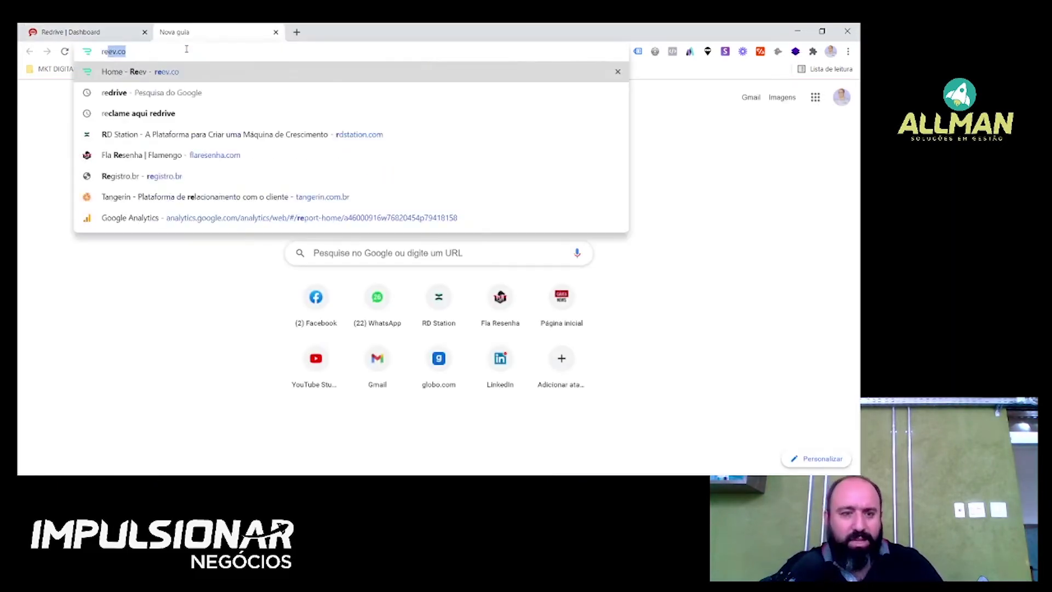
text(dr)
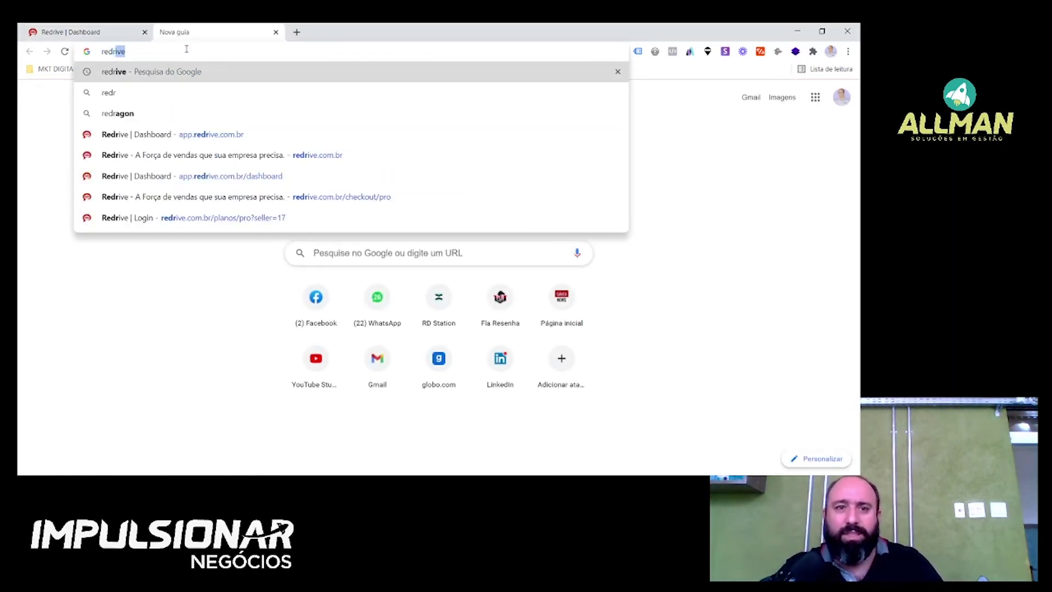
click(167, 134)
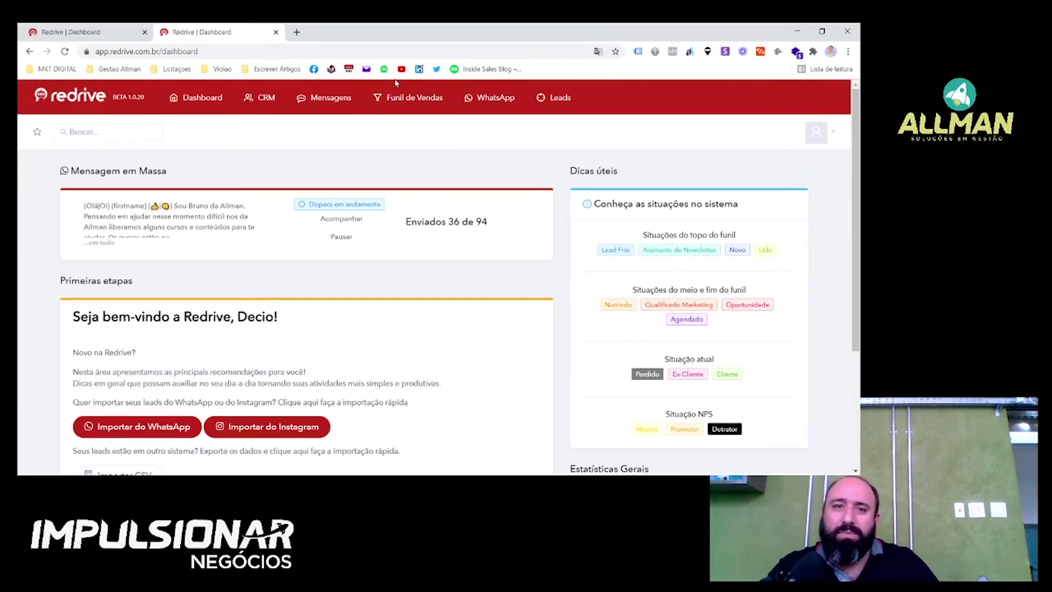
click(821, 141)
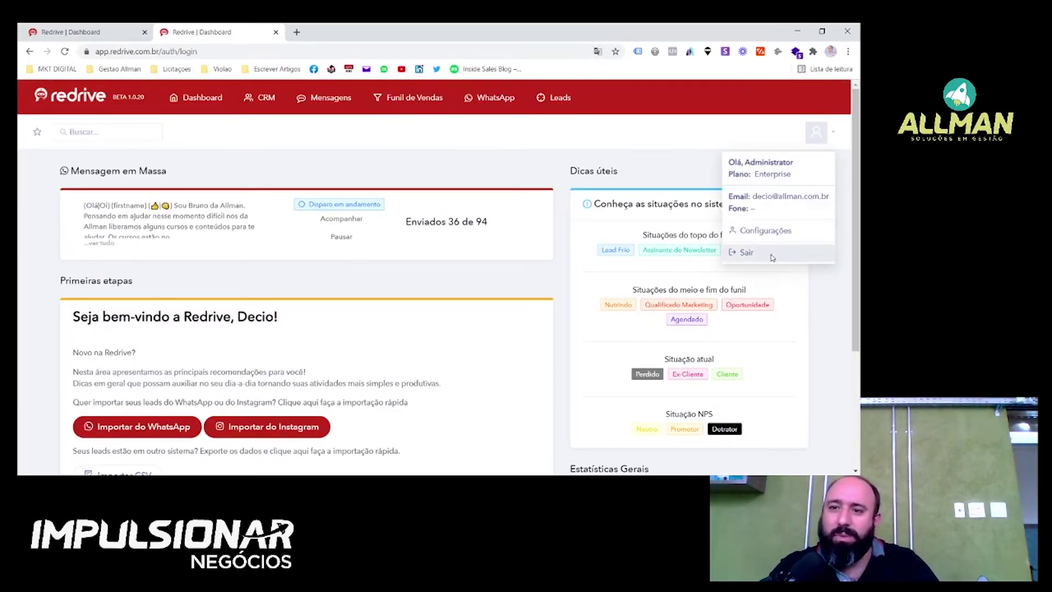
click(768, 257)
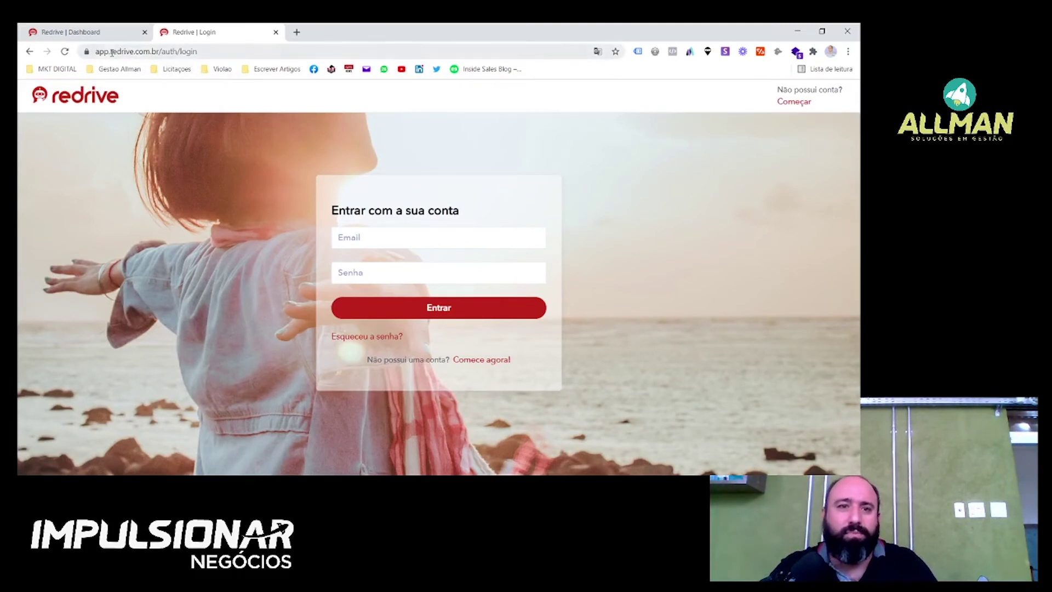
Trim the address to redrive.com.br and load the public website.
click(112, 49)
key(BackSpace)
click(265, 50)
key(BackSpace)
key(BackSpace)
key(BackSpace)
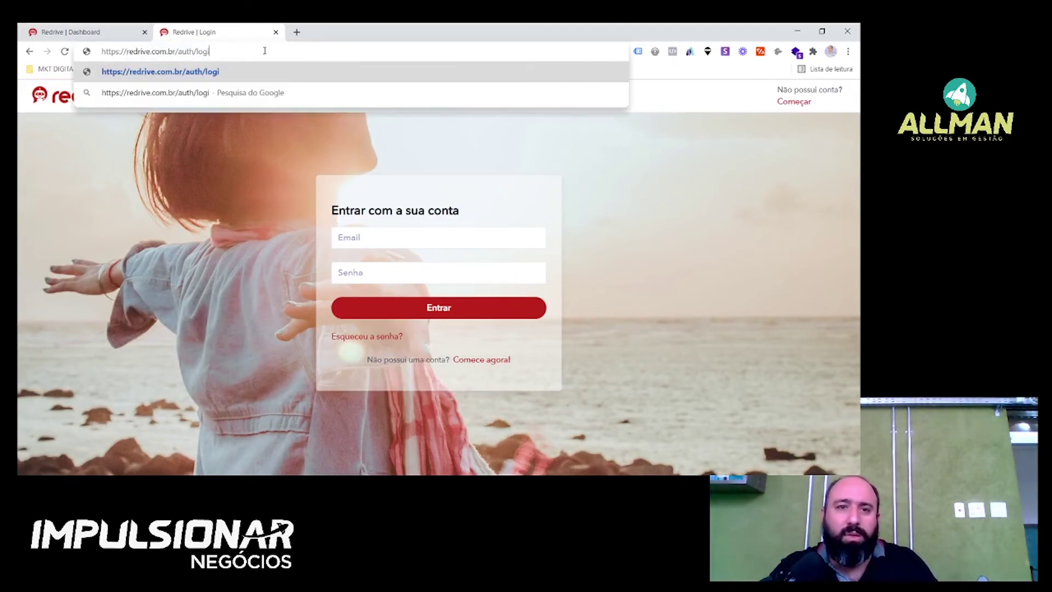
key(BackSpace)
key(BackSpace)
key(BackSpace)
key(BackSpace)
key(BackSpace)
key(BackSpace)
key(BackSpace)
key(Return)
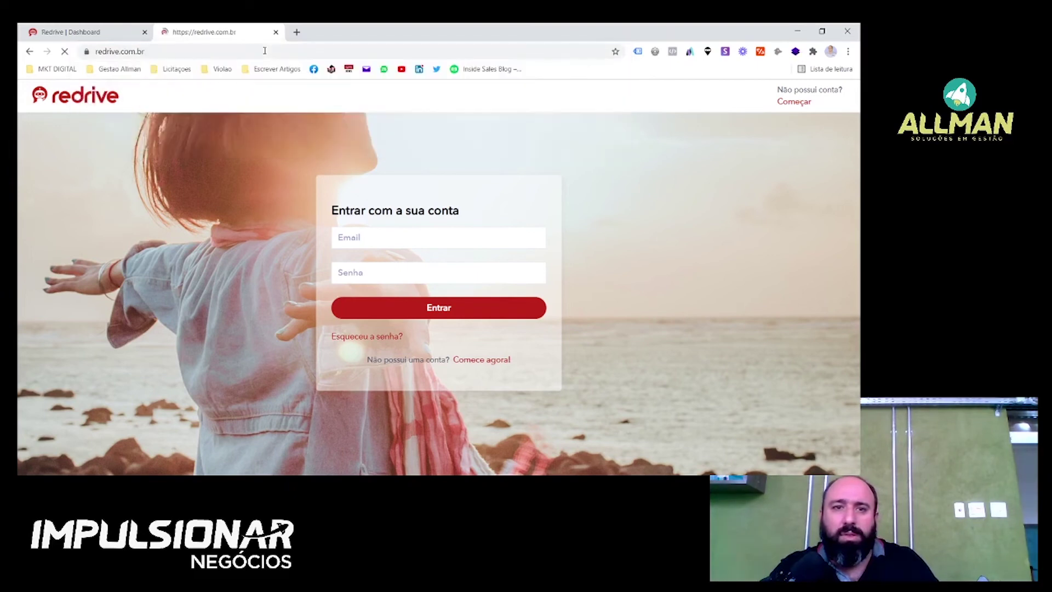
Scroll down to the Planos section showing the R$ 147, R$ 197 and R$ 595 plans.
scroll(395, 105, down, 6)
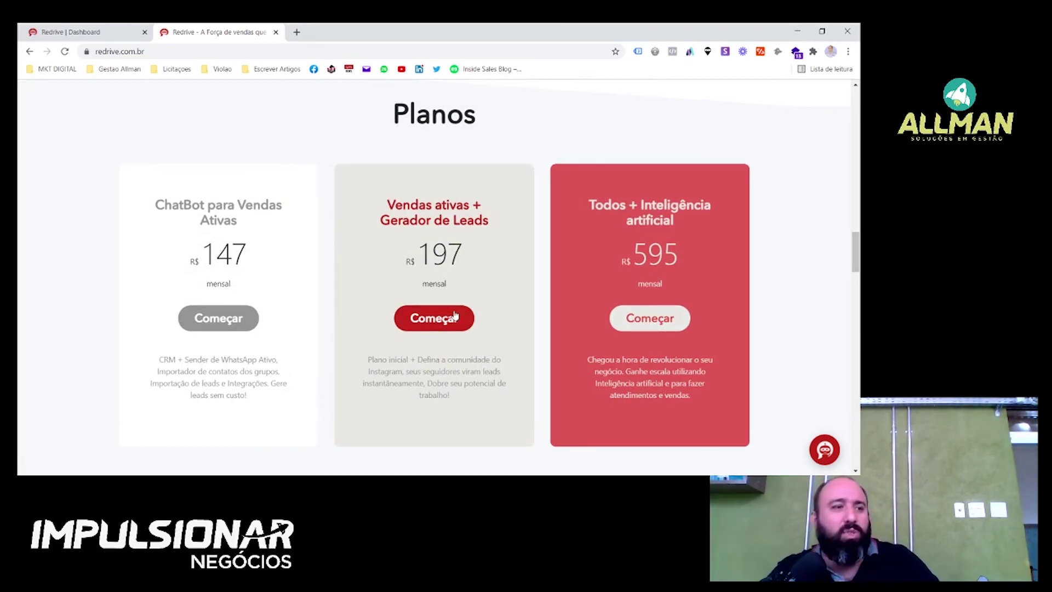
scroll(489, 321, down, 1)
scroll(488, 321, up, 1)
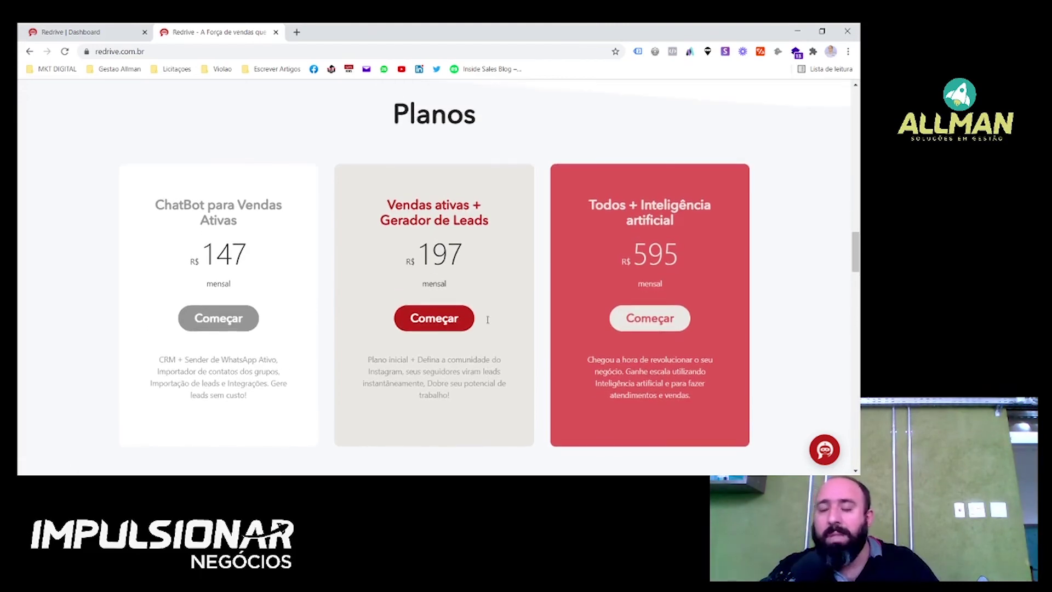